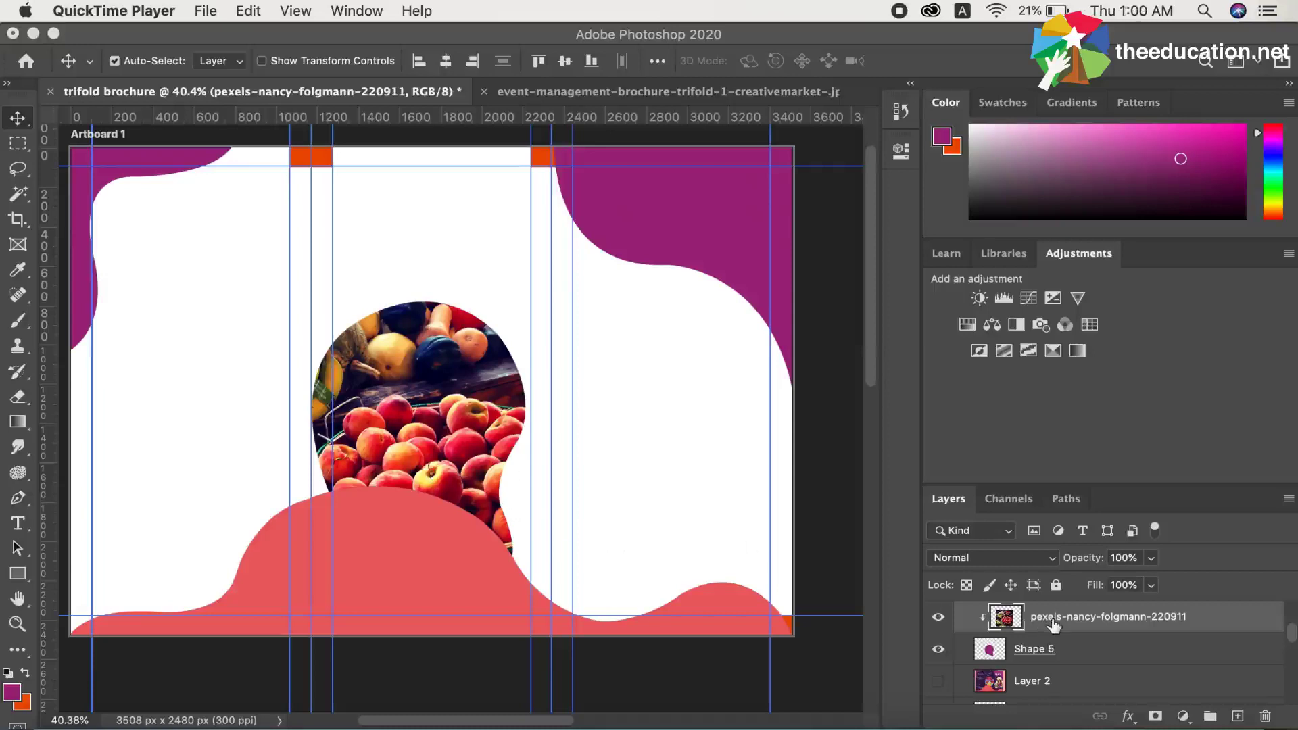
# Slide the peach photo right and down inside its round blob mask to show more peaches
pyautogui.click(1053, 626)
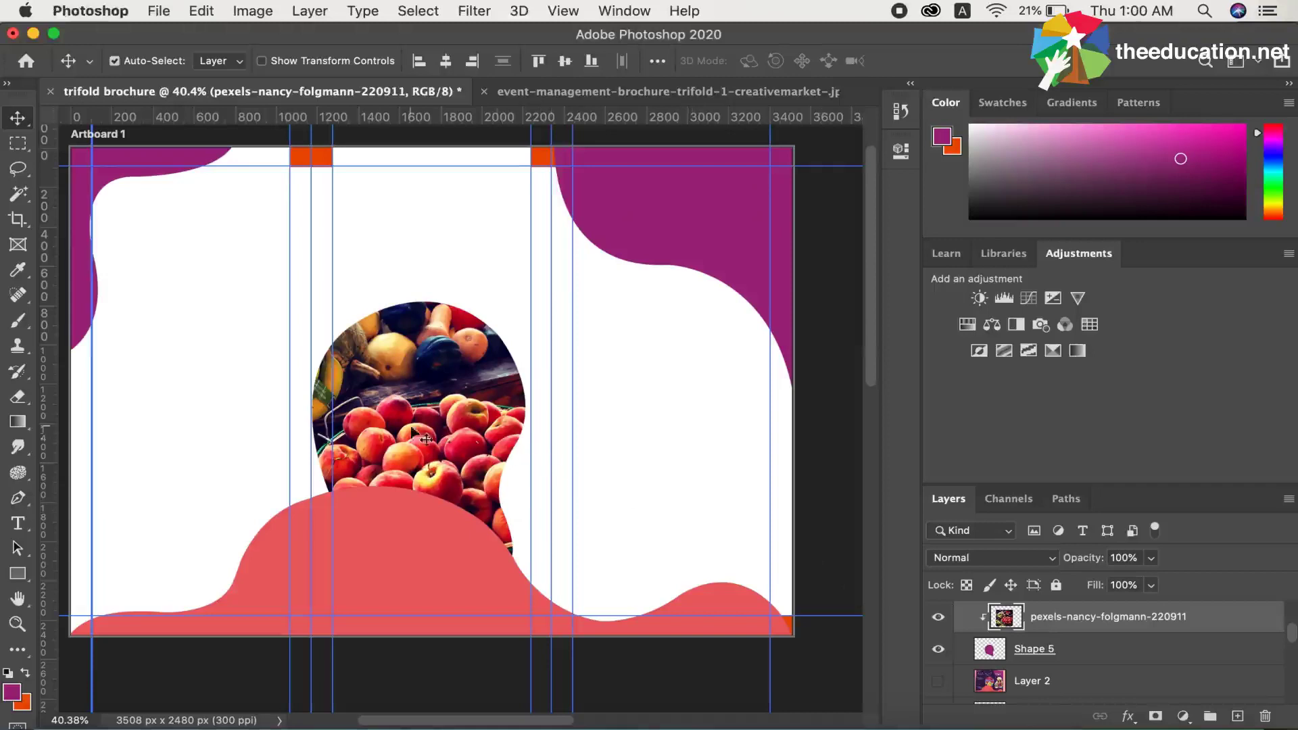
pyautogui.moveTo(412, 431)
pyautogui.mouseDown()
pyautogui.moveTo(415, 442)
pyautogui.moveTo(412, 425)
pyautogui.mouseUp()
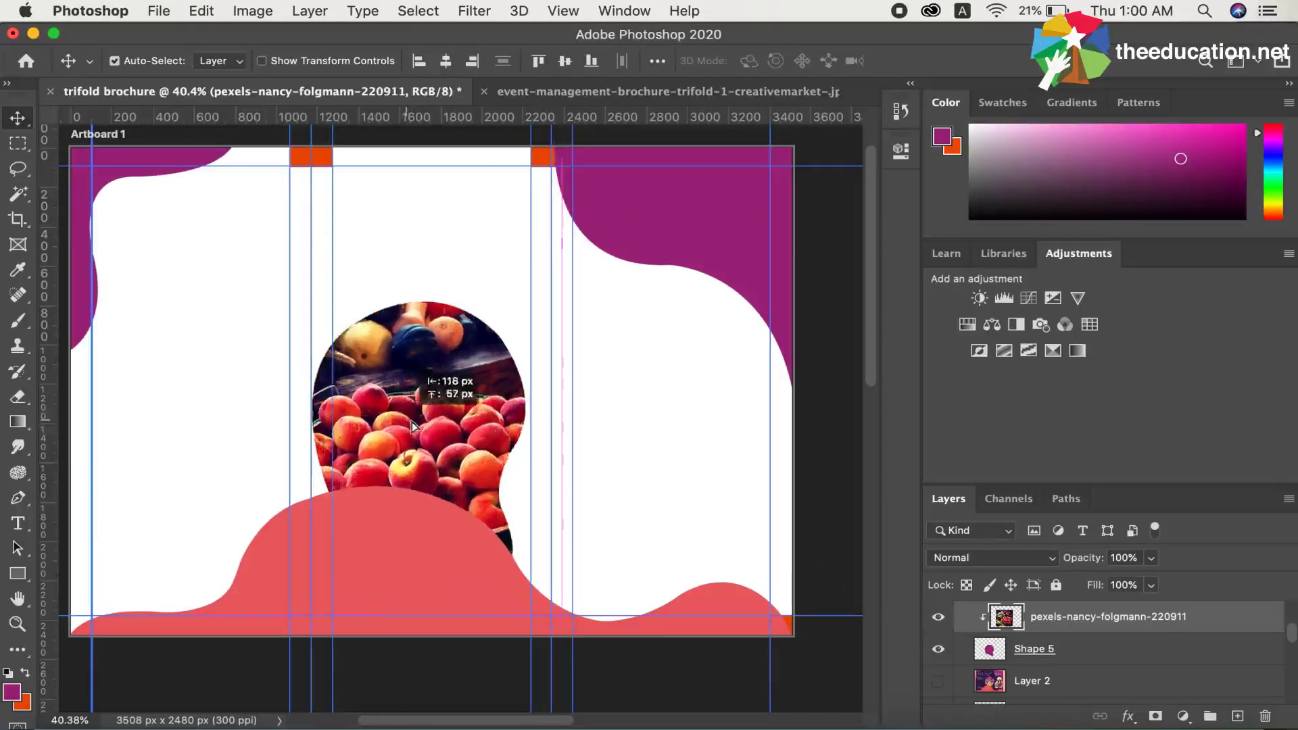
pyautogui.moveTo(412, 425); pyautogui.dragTo(442, 434)
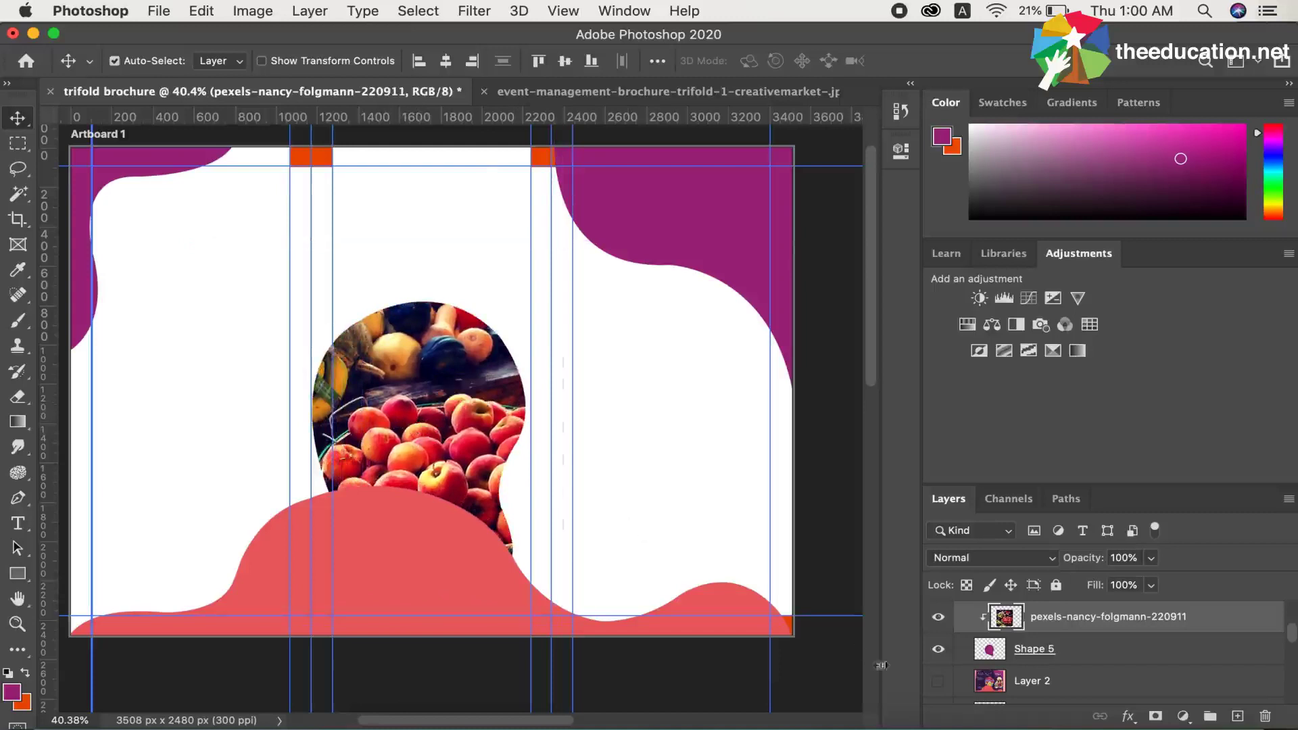
# Shift the Shape 5 peach blob slightly right with Shift+arrow nudges, undoing an accidental guide move
pyautogui.click(1057, 653)
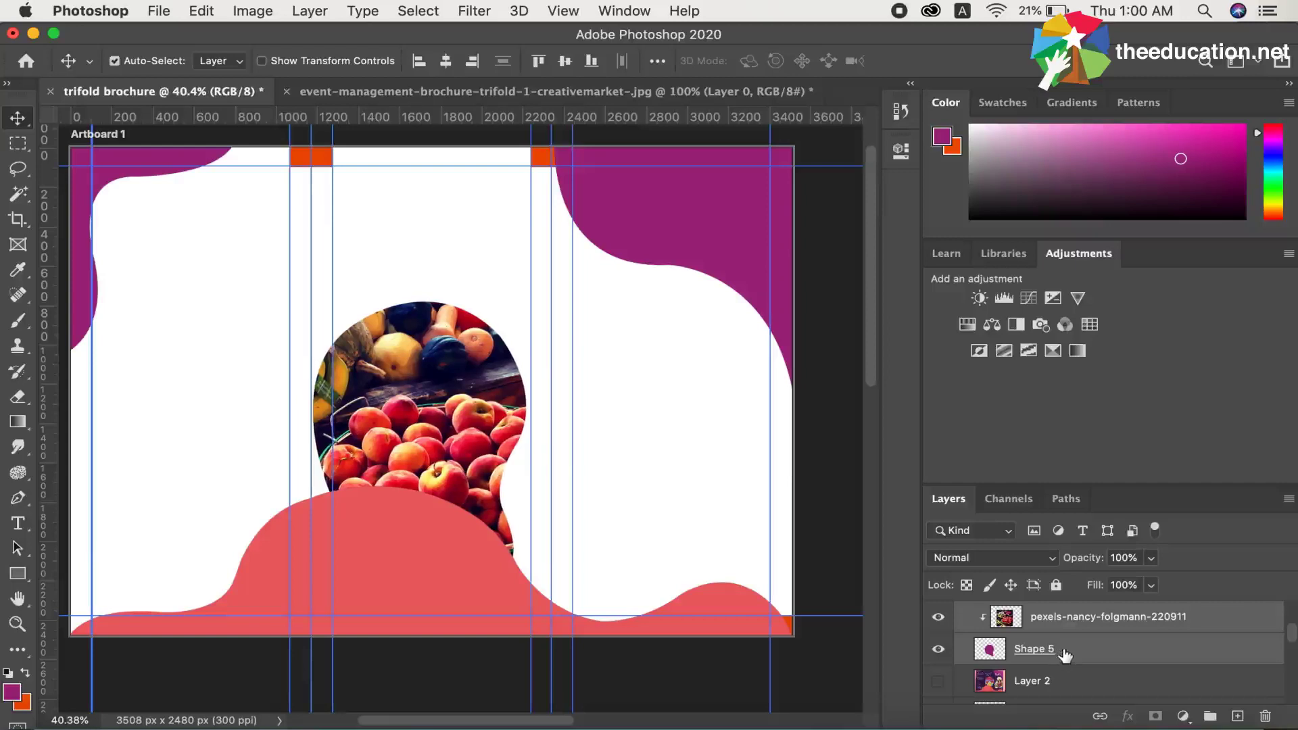
pyautogui.moveTo(460, 455); pyautogui.dragTo(466, 452)
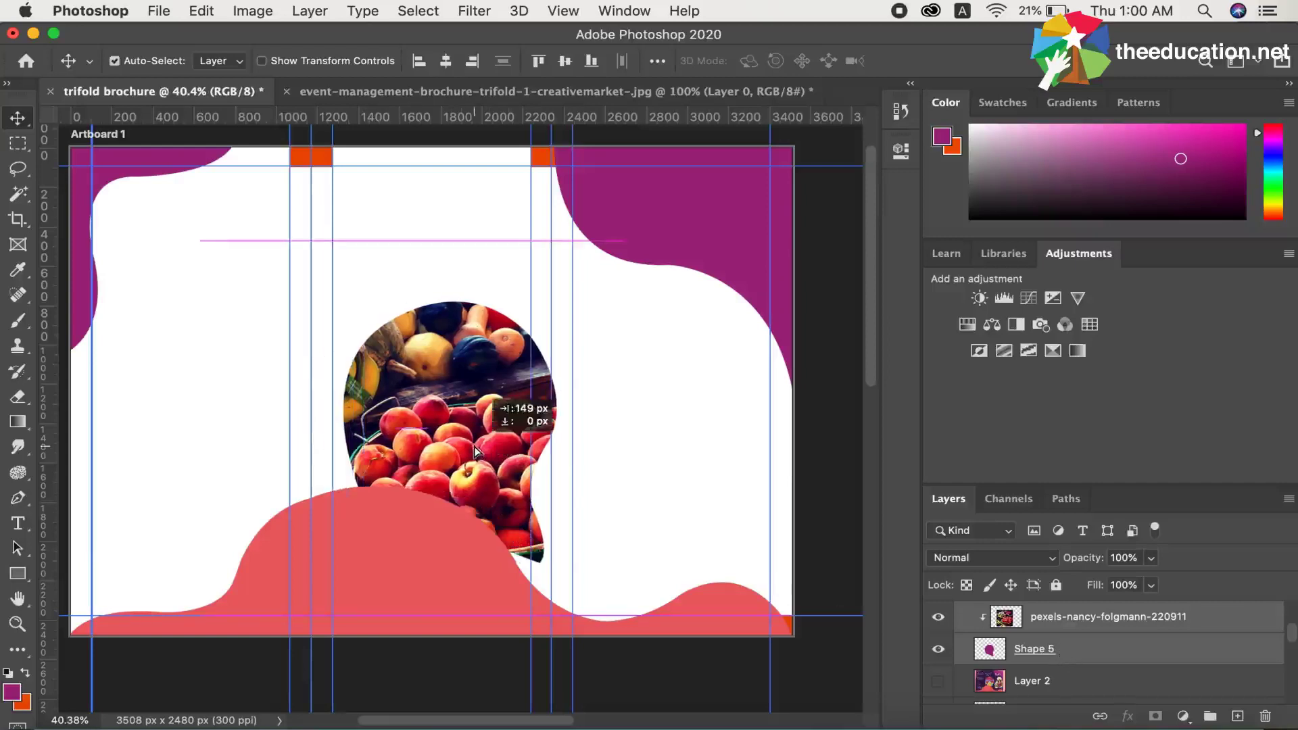
pyautogui.hotkey('shift', 'Left')
pyautogui.hotkey('shift', 'Left')
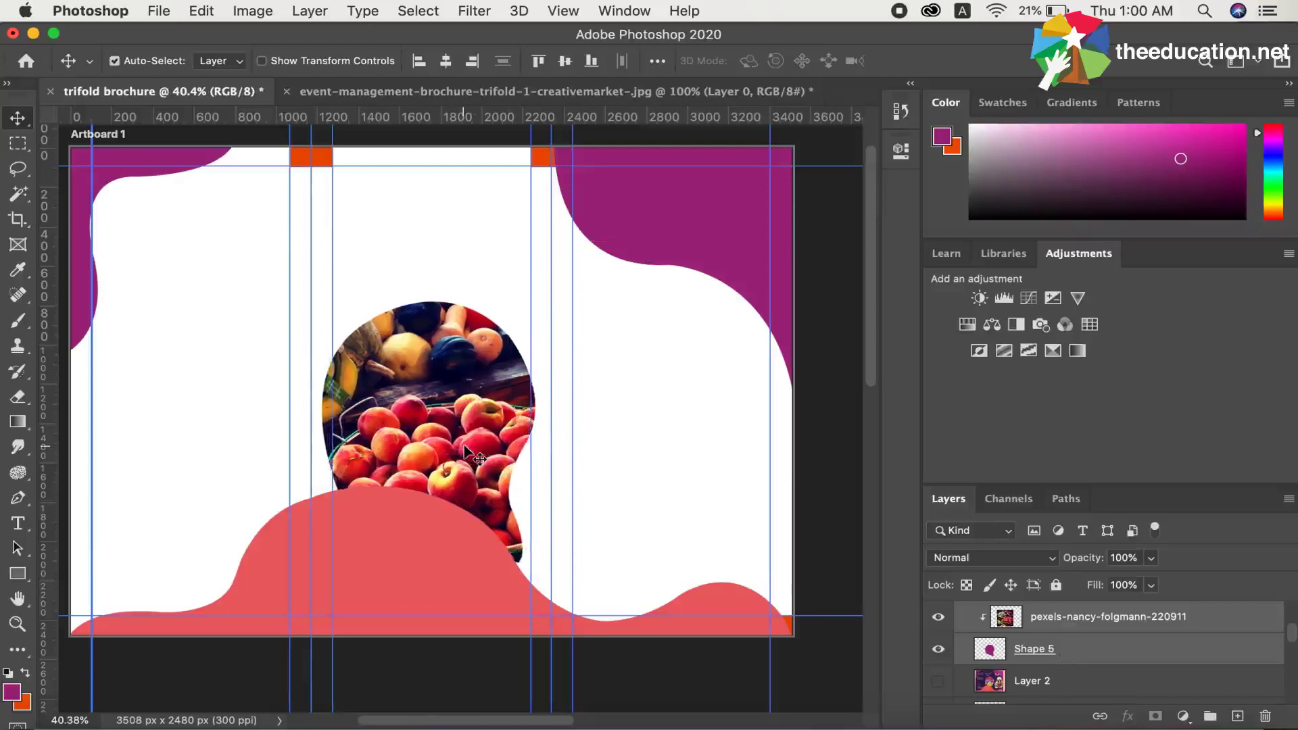
pyautogui.hotkey('shift', 'Left')
pyautogui.hotkey('shift', 'Left')
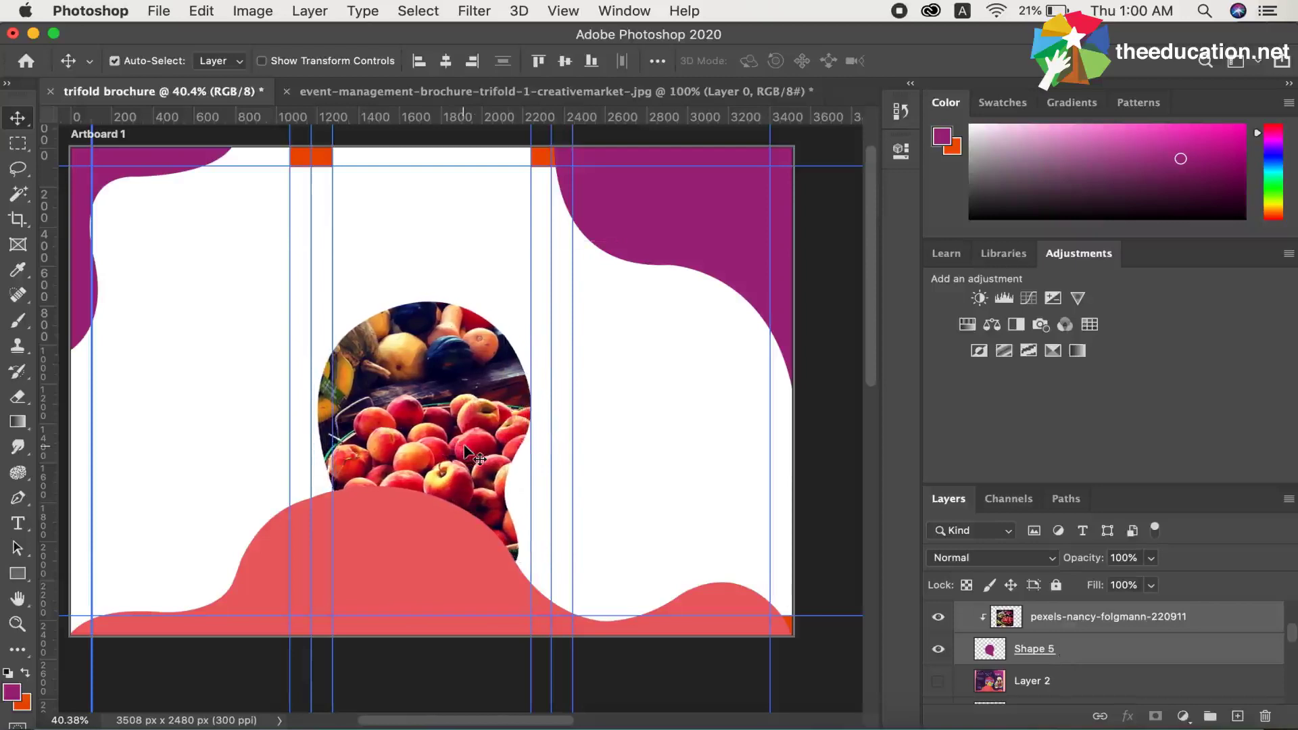
pyautogui.hotkey('shift', 'Right')
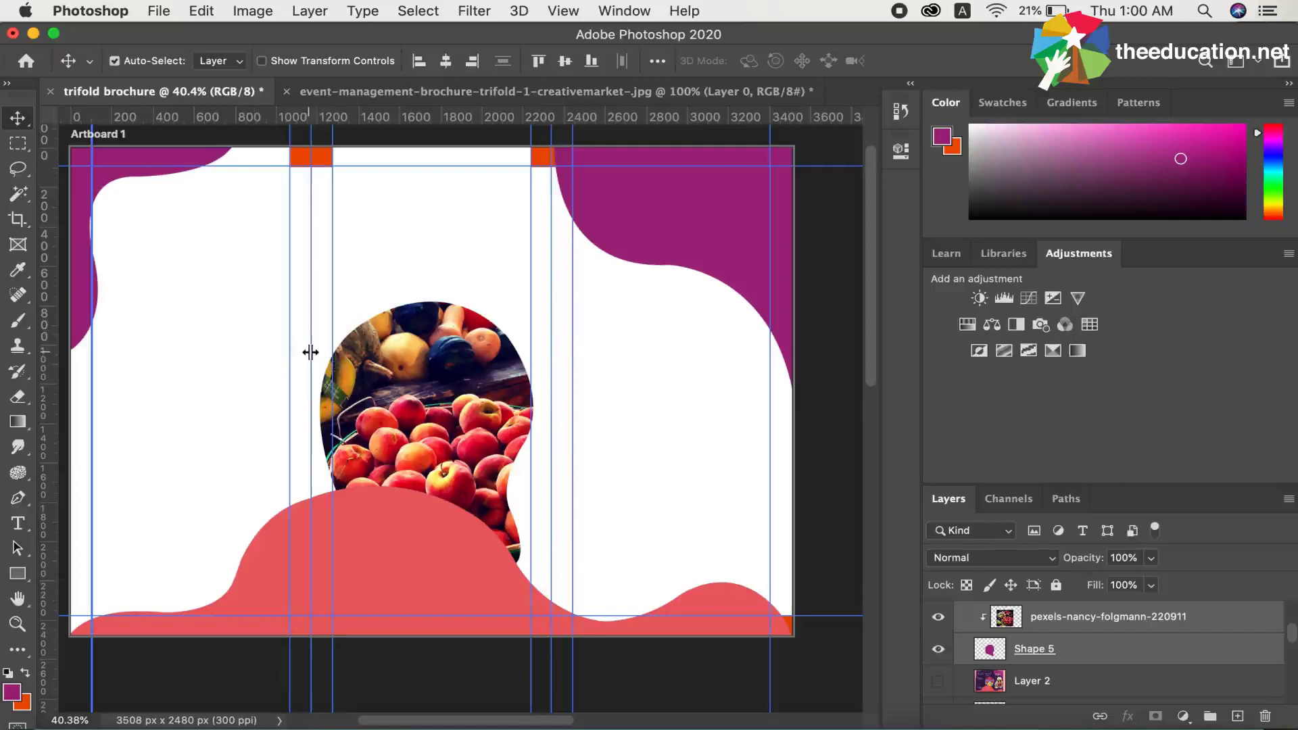
pyautogui.moveTo(311, 352); pyautogui.dragTo(309, 355)
pyautogui.press('cmd+z')
# Show the purple reference design on Layer 2 and zoom in on the pineapple panel
pyautogui.click(939, 683)
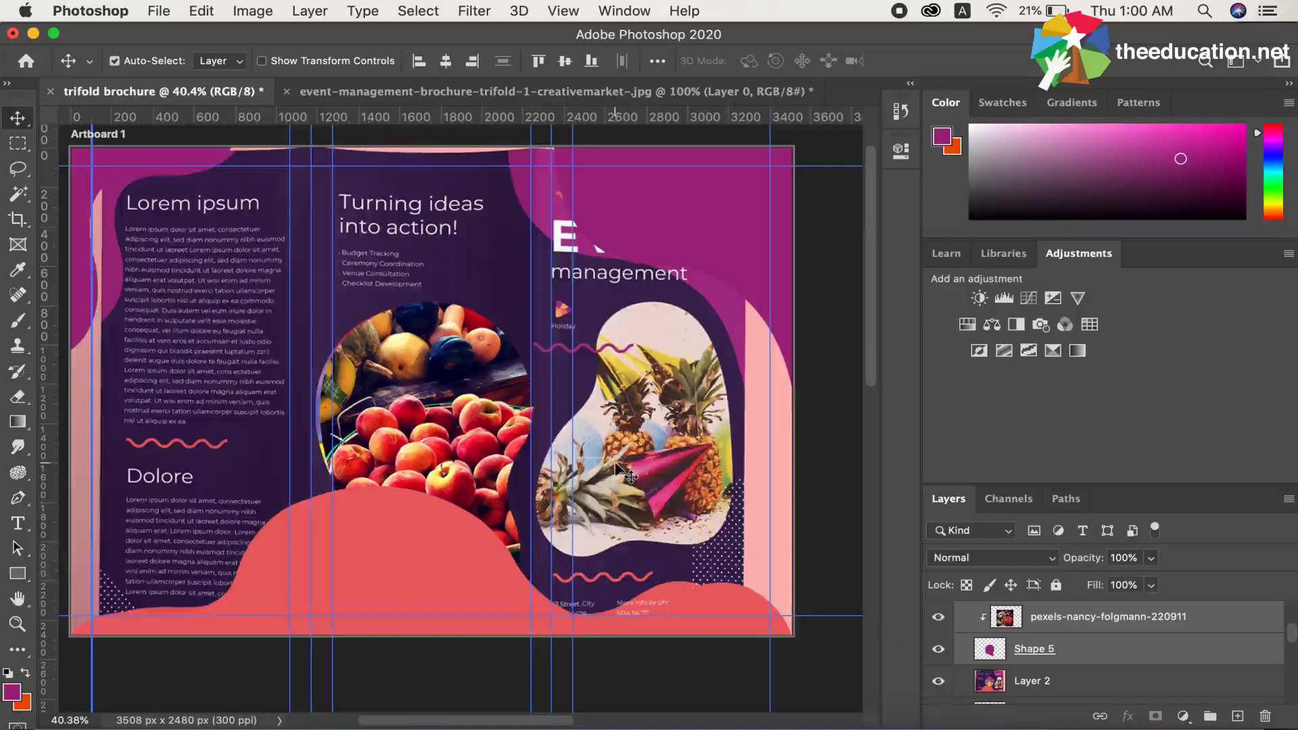
pyautogui.press('cmd+plus')
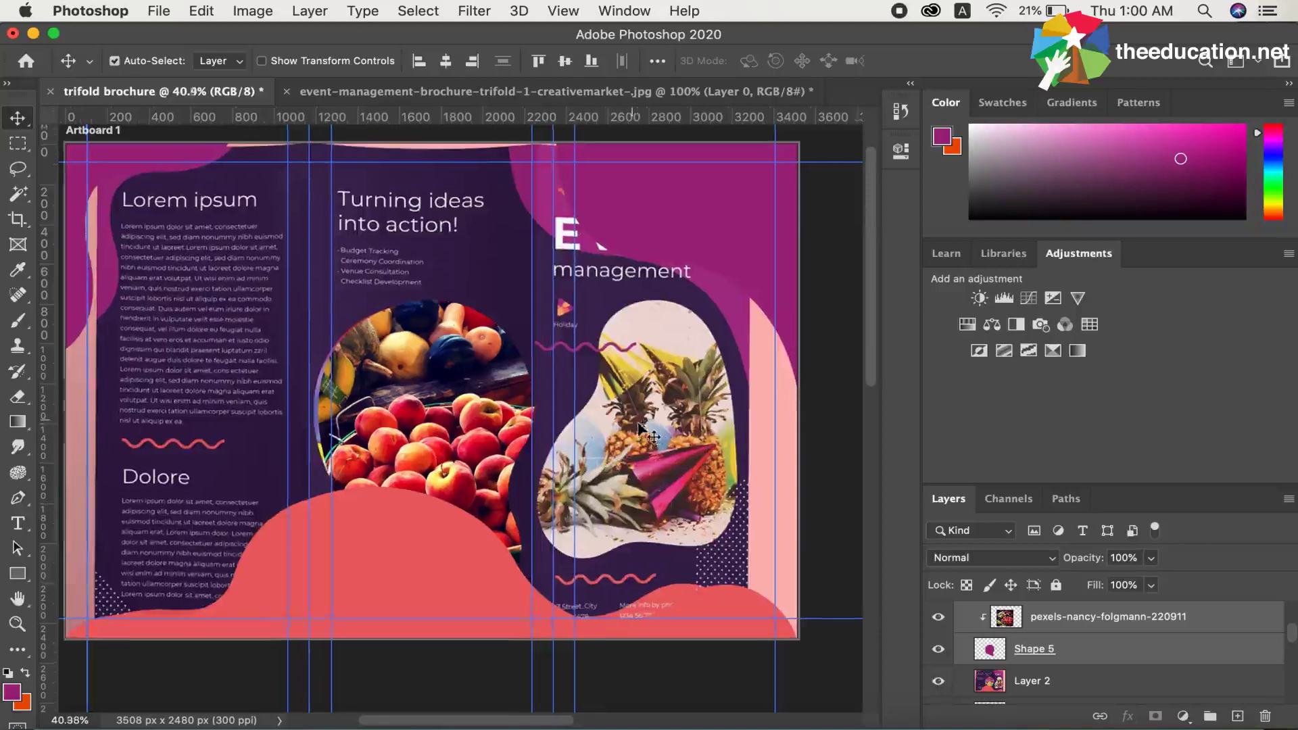
pyautogui.scroll(3, 640, 426)
pyautogui.scroll(2, 641, 427)
pyautogui.hscroll(2, 642, 427)
pyautogui.scroll(1, 646, 429)
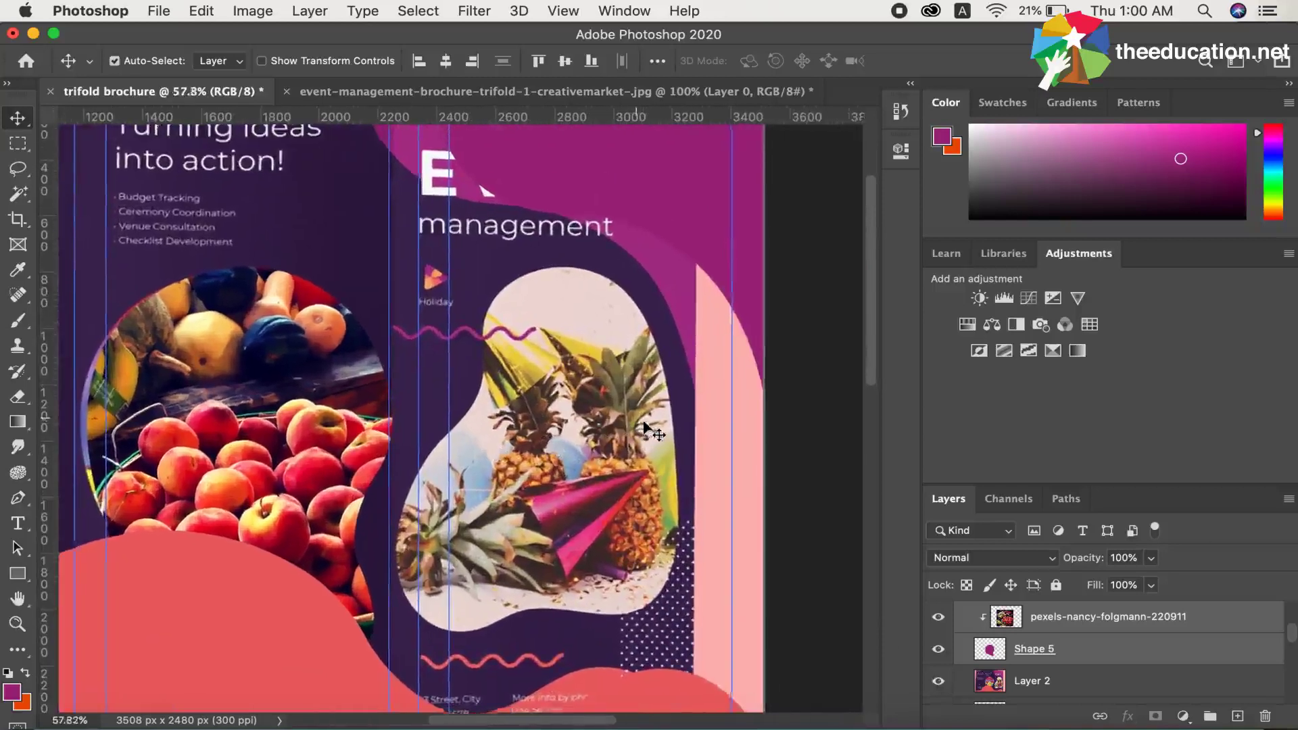
pyautogui.scroll(1, 648, 429)
pyautogui.hscroll(1, 636, 423)
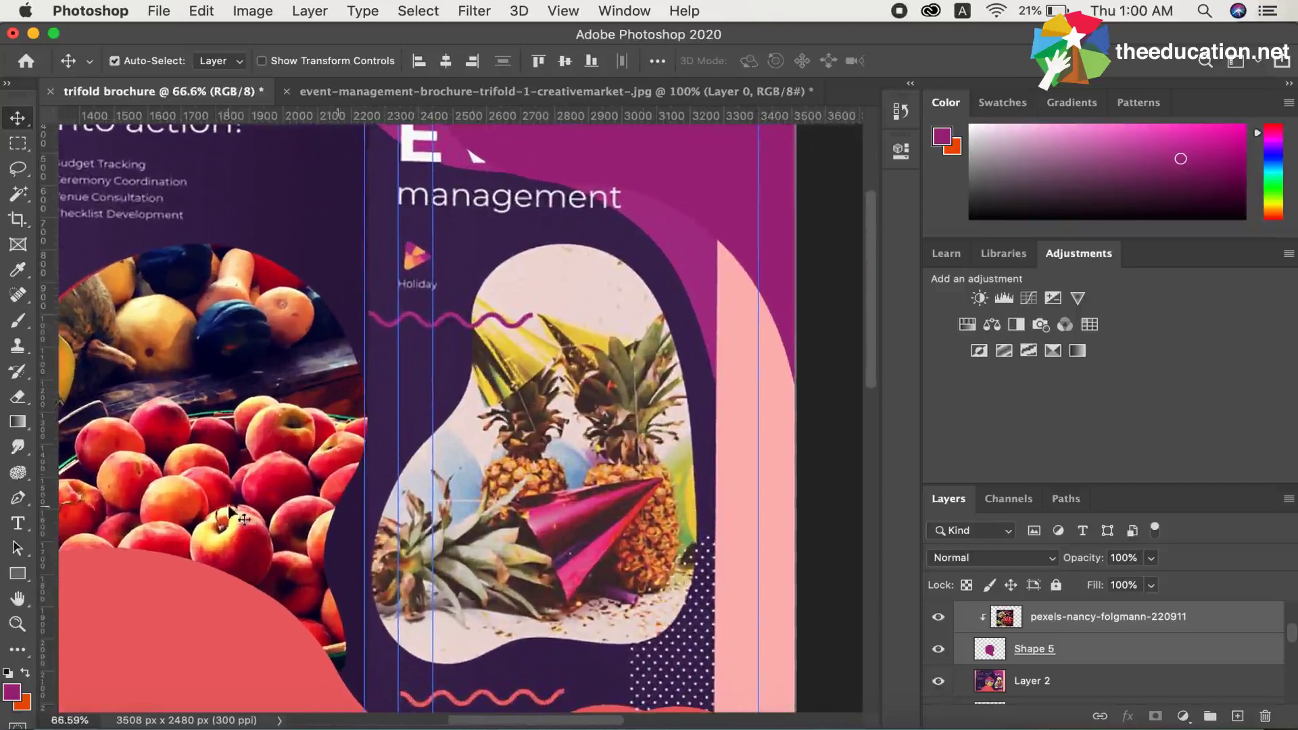
# Start a Pen shape at the pineapple blob's left edge, curving up to its upper-left corner
pyautogui.click(17, 498)
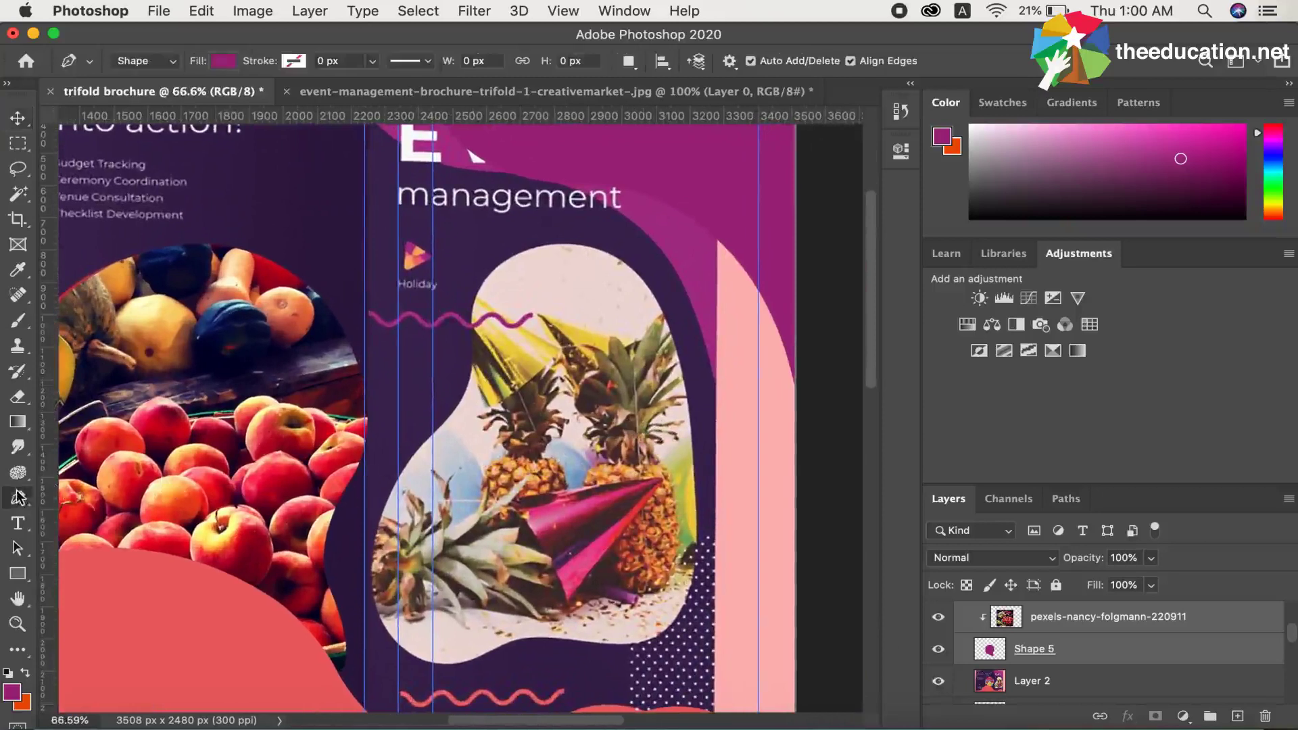
pyautogui.click(381, 519)
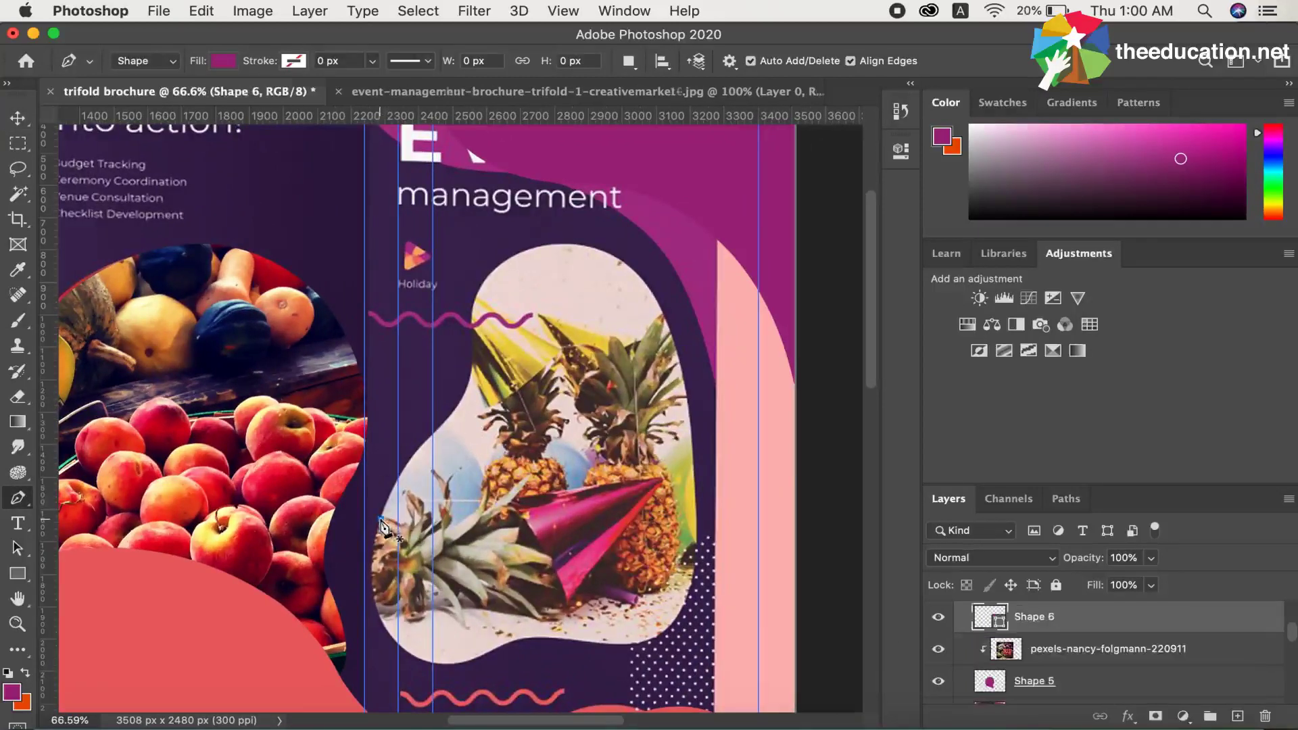
pyautogui.click(432, 431)
pyautogui.moveTo(452, 416); pyautogui.dragTo(458, 405)
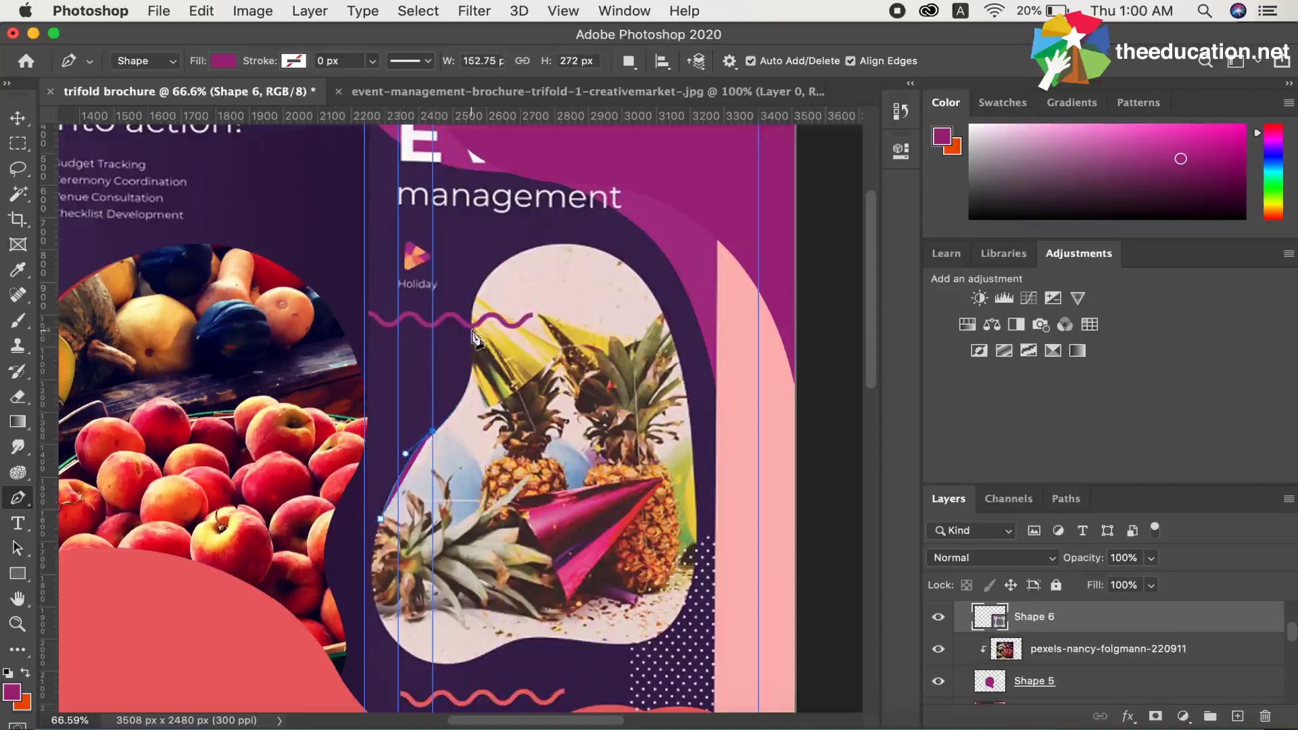
pyautogui.moveTo(471, 329); pyautogui.dragTo(464, 267)
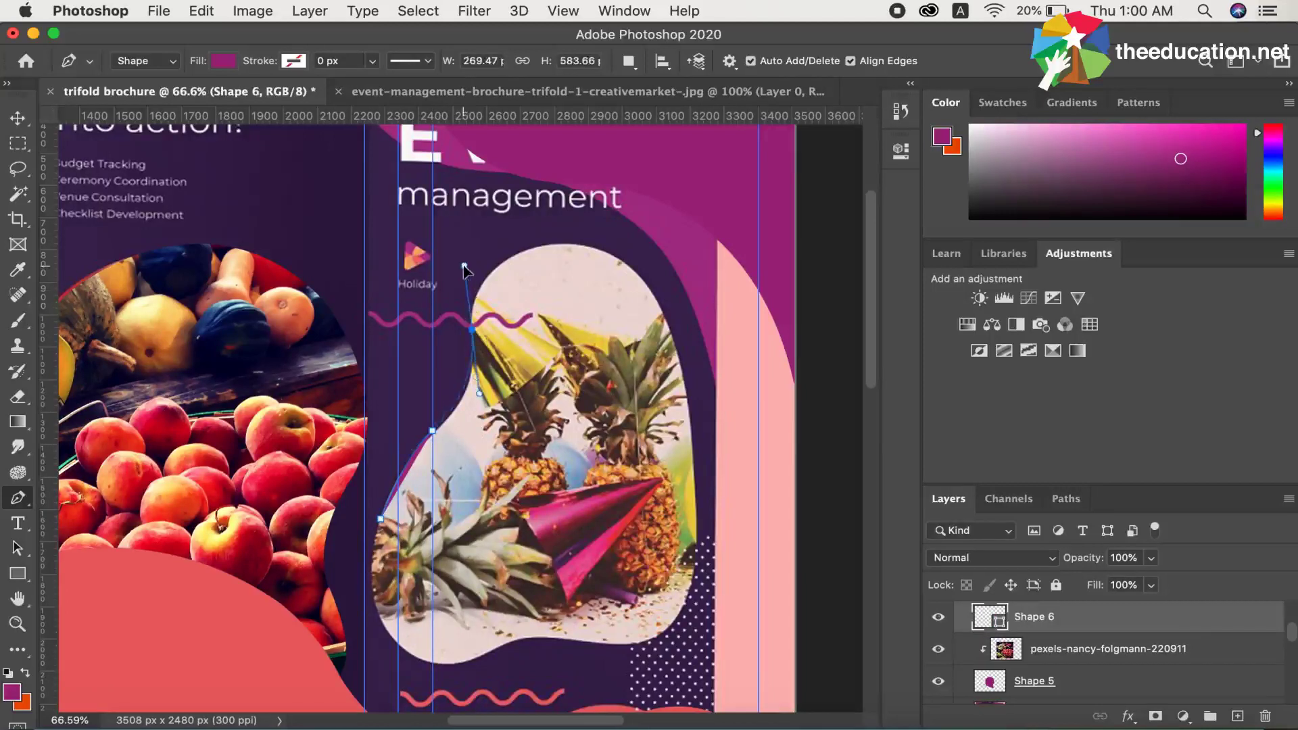
pyautogui.moveTo(464, 265); pyautogui.dragTo(463, 263)
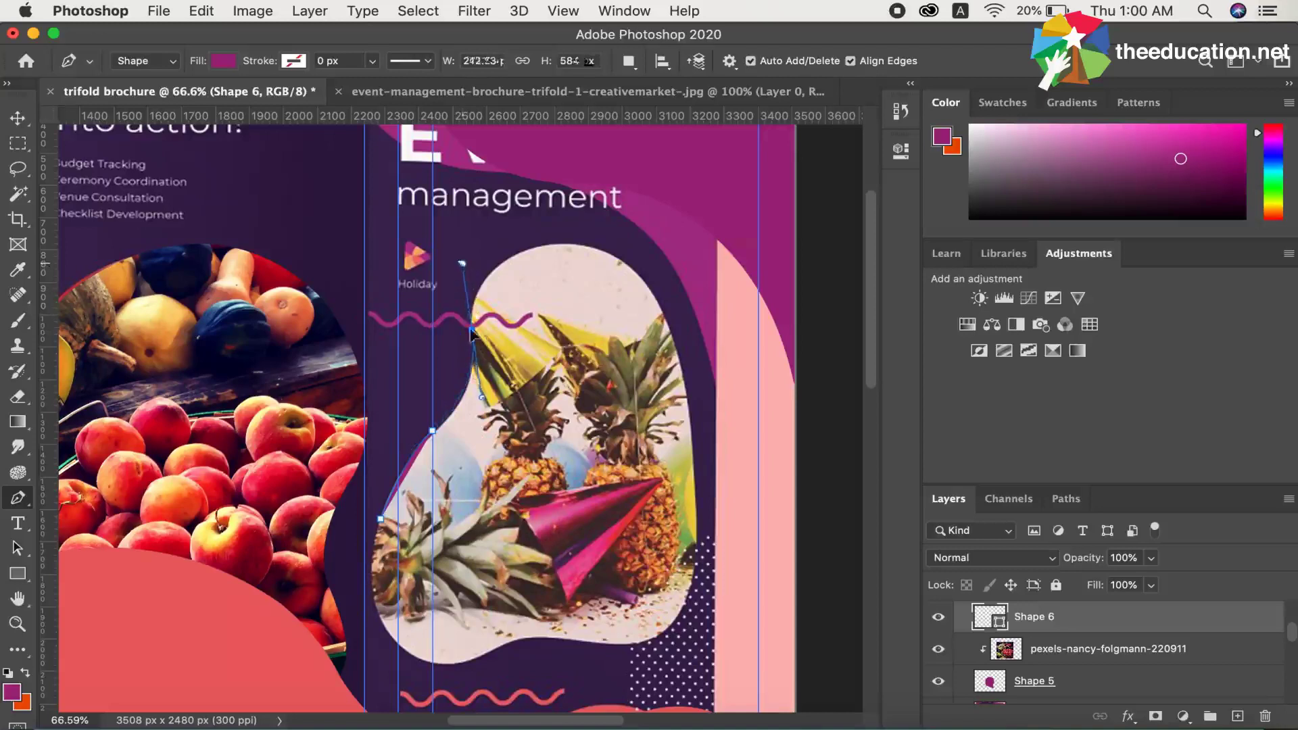
# Continue the outline across the blob's top and down its right side
pyautogui.moveTo(554, 245); pyautogui.dragTo(646, 236)
pyautogui.keyDown('alt'); pyautogui.click(554, 243); pyautogui.keyUp('alt')
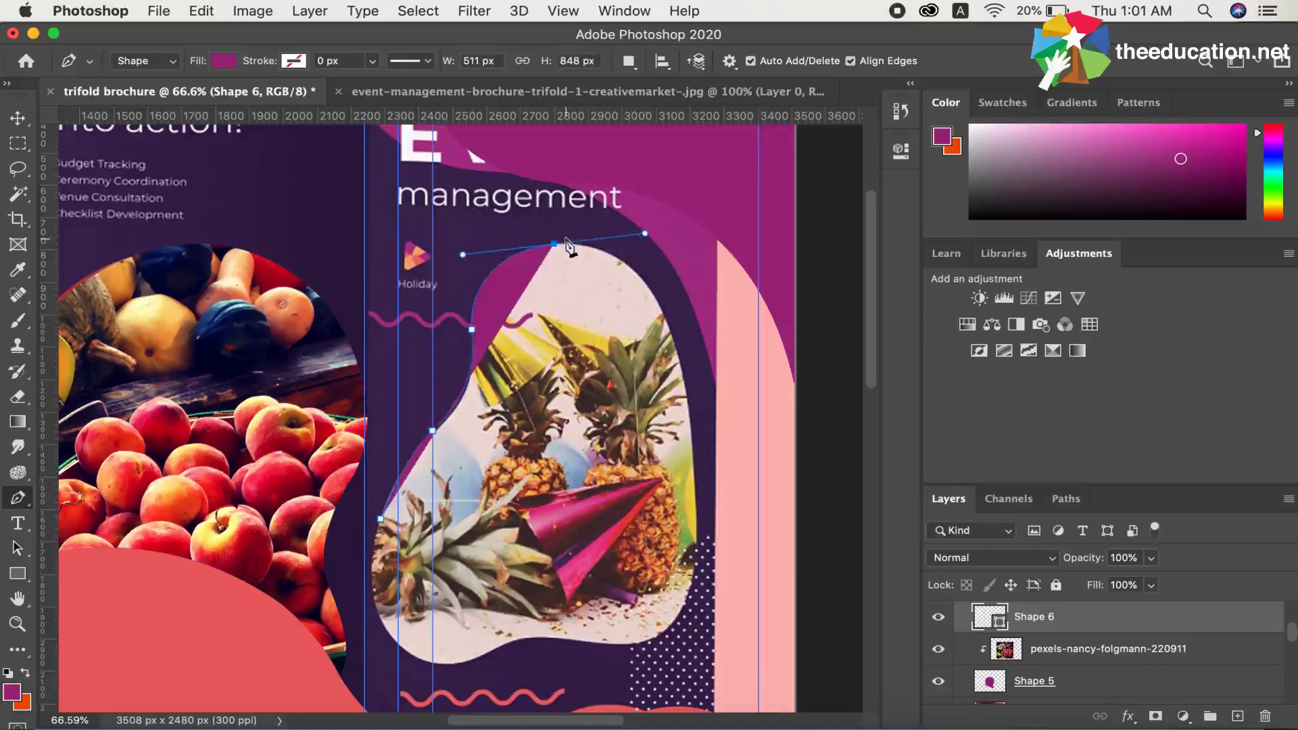
pyautogui.moveTo(666, 316); pyautogui.dragTo(700, 401)
pyautogui.click(666, 317)
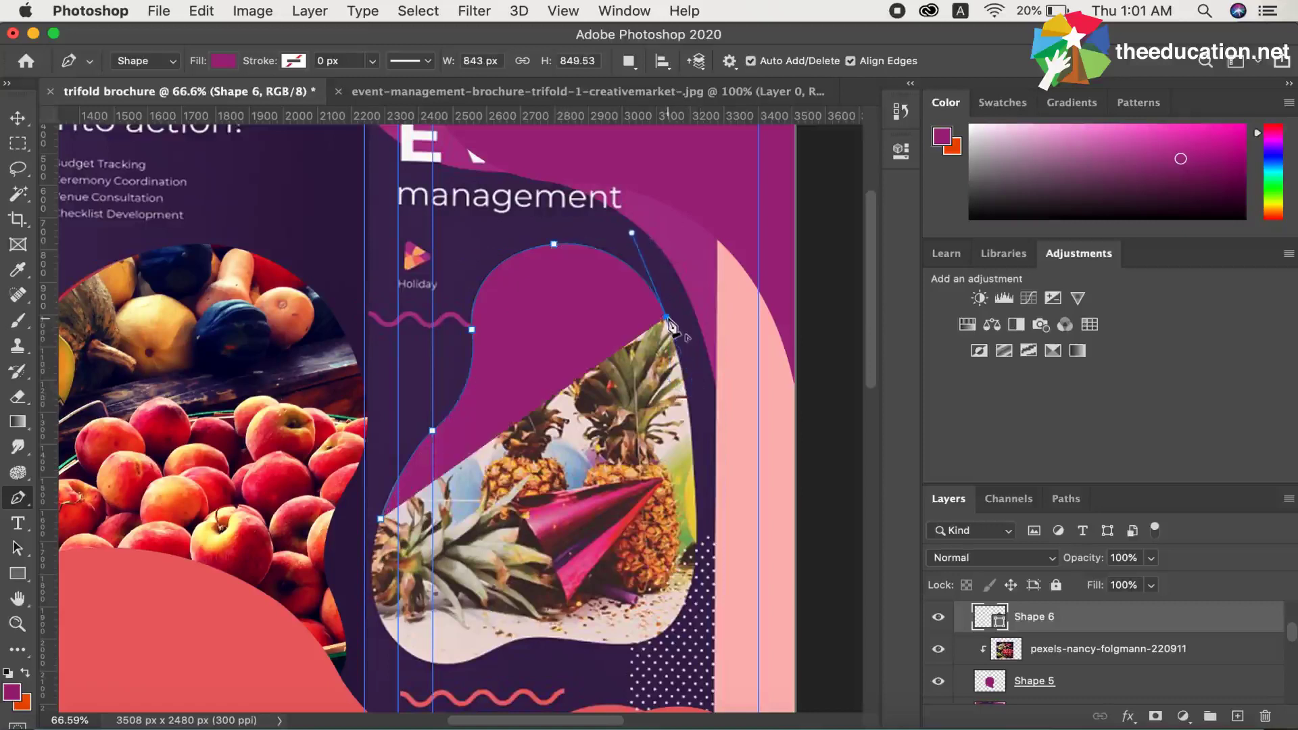
pyautogui.moveTo(697, 562); pyautogui.dragTo(690, 672)
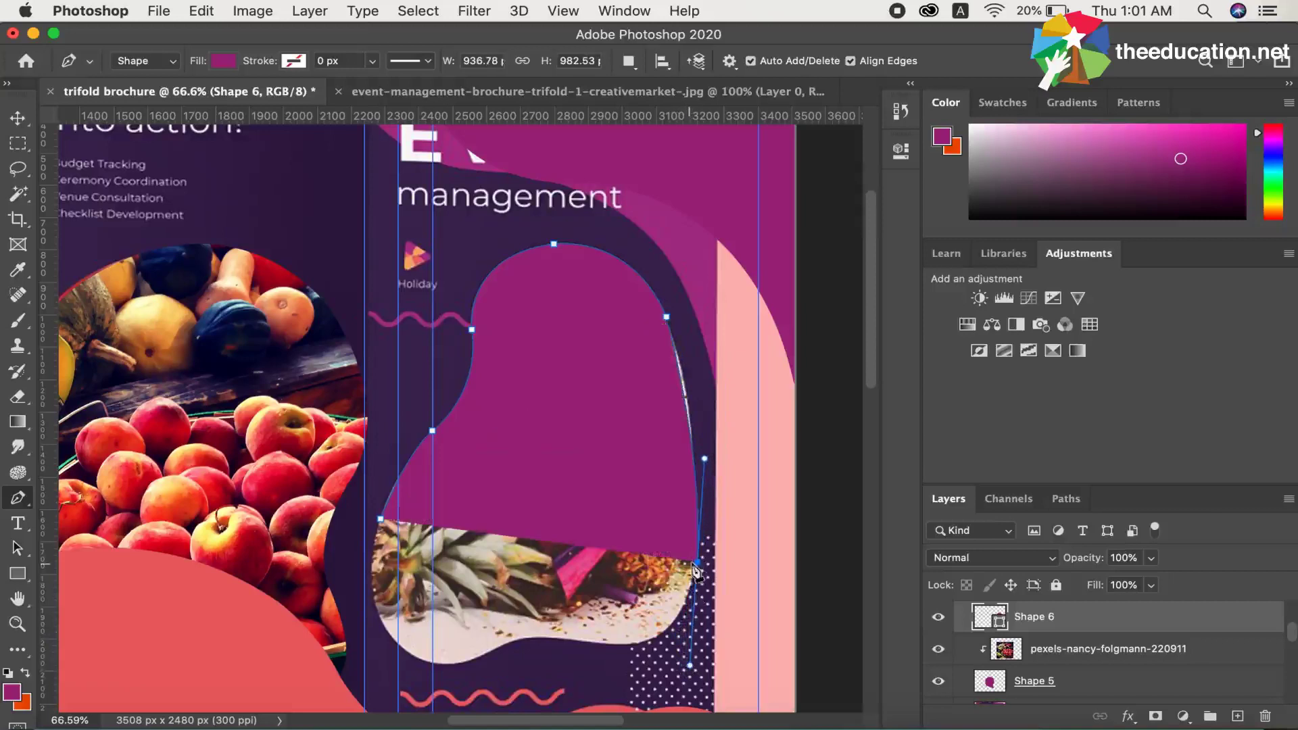
# Trace the pineapple blob's bottom edge and close the path at the starting anchor
pyautogui.keyDown('alt'); pyautogui.click(697, 562); pyautogui.keyUp('alt')
pyautogui.moveTo(636, 644)
pyautogui.mouseDown()
pyautogui.moveTo(587, 623)
pyautogui.moveTo(590, 641)
pyautogui.mouseUp()
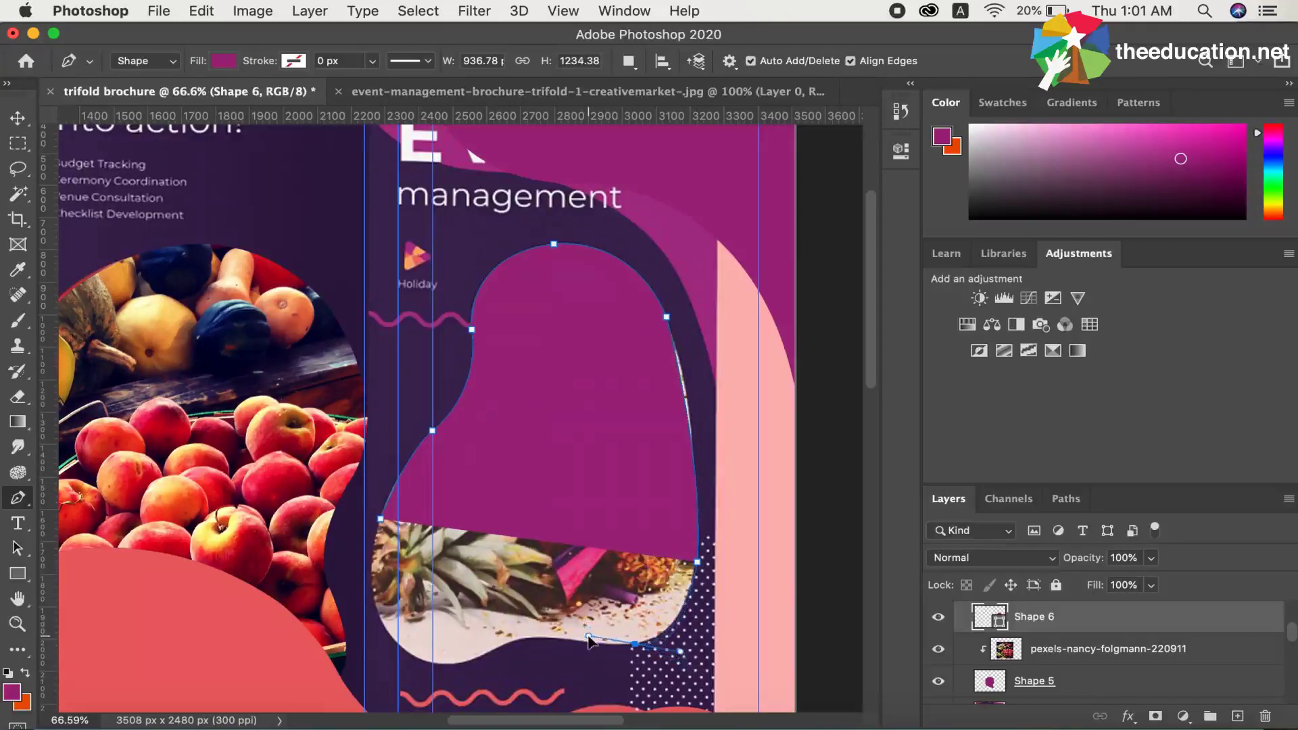
pyautogui.keyDown('alt'); pyautogui.click(634, 644); pyautogui.keyUp('alt')
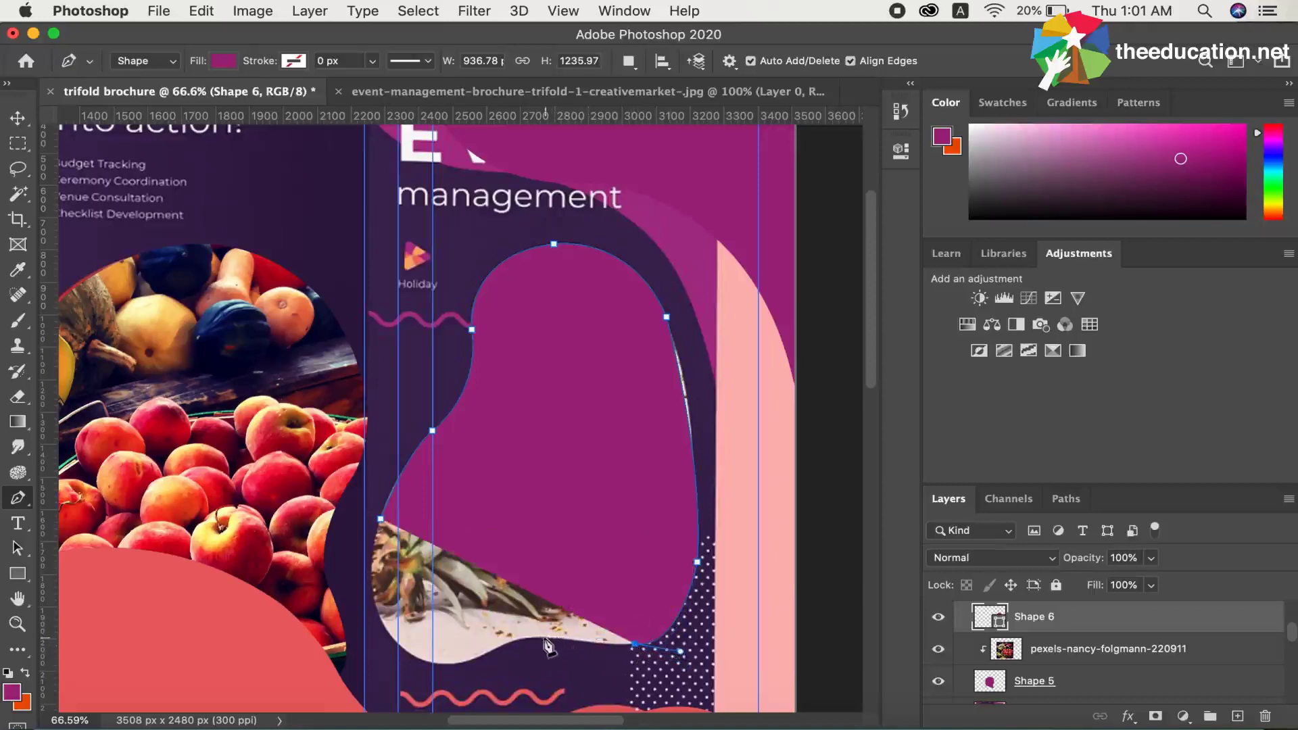
pyautogui.moveTo(541, 643); pyautogui.dragTo(531, 633)
pyautogui.moveTo(523, 632); pyautogui.dragTo(541, 648)
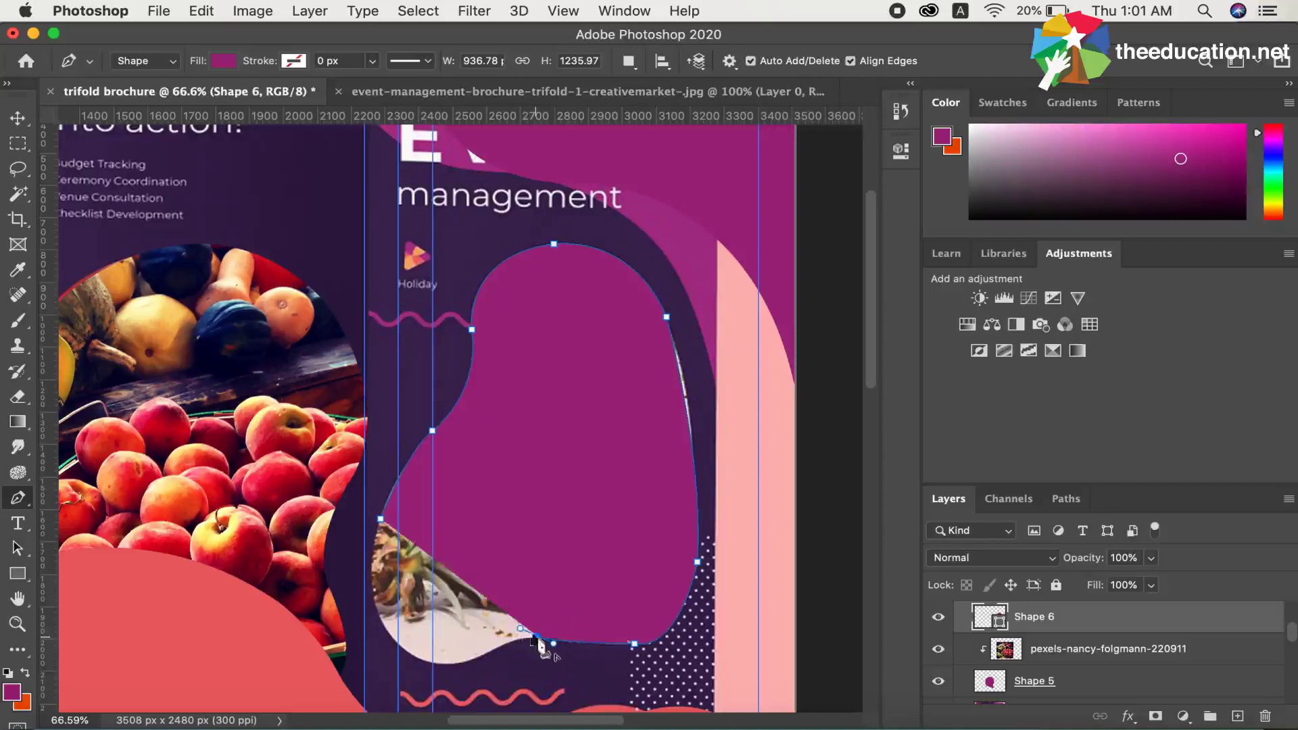
pyautogui.click(482, 649)
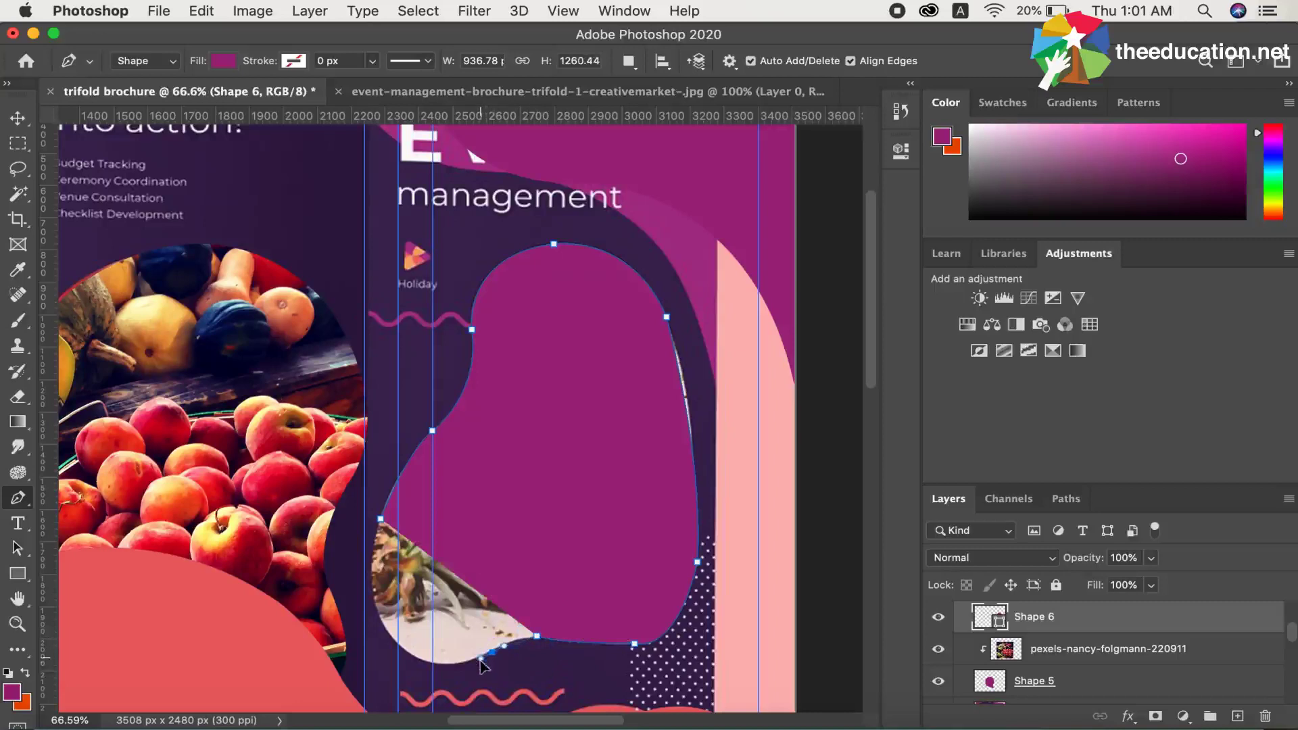
pyautogui.moveTo(481, 660); pyautogui.dragTo(493, 654)
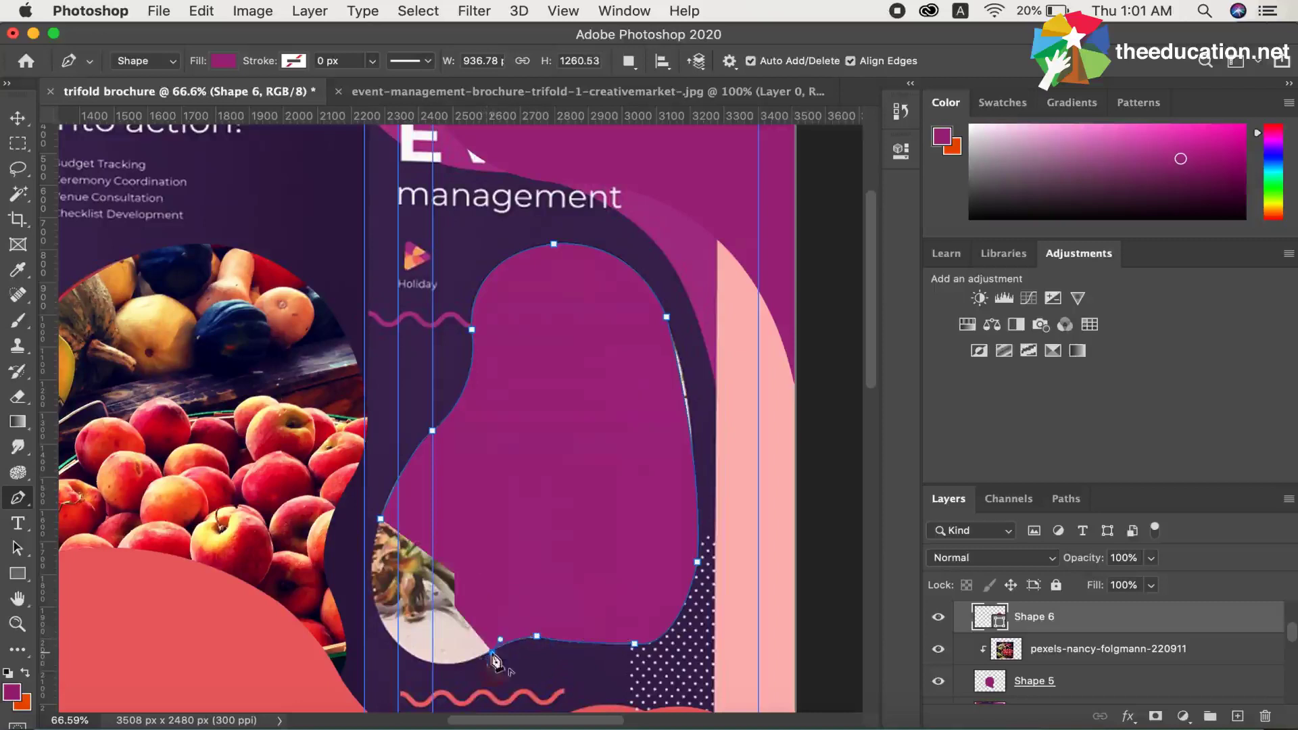
pyautogui.moveTo(385, 629)
pyautogui.mouseDown()
pyautogui.moveTo(335, 562)
pyautogui.moveTo(391, 629)
pyautogui.mouseUp()
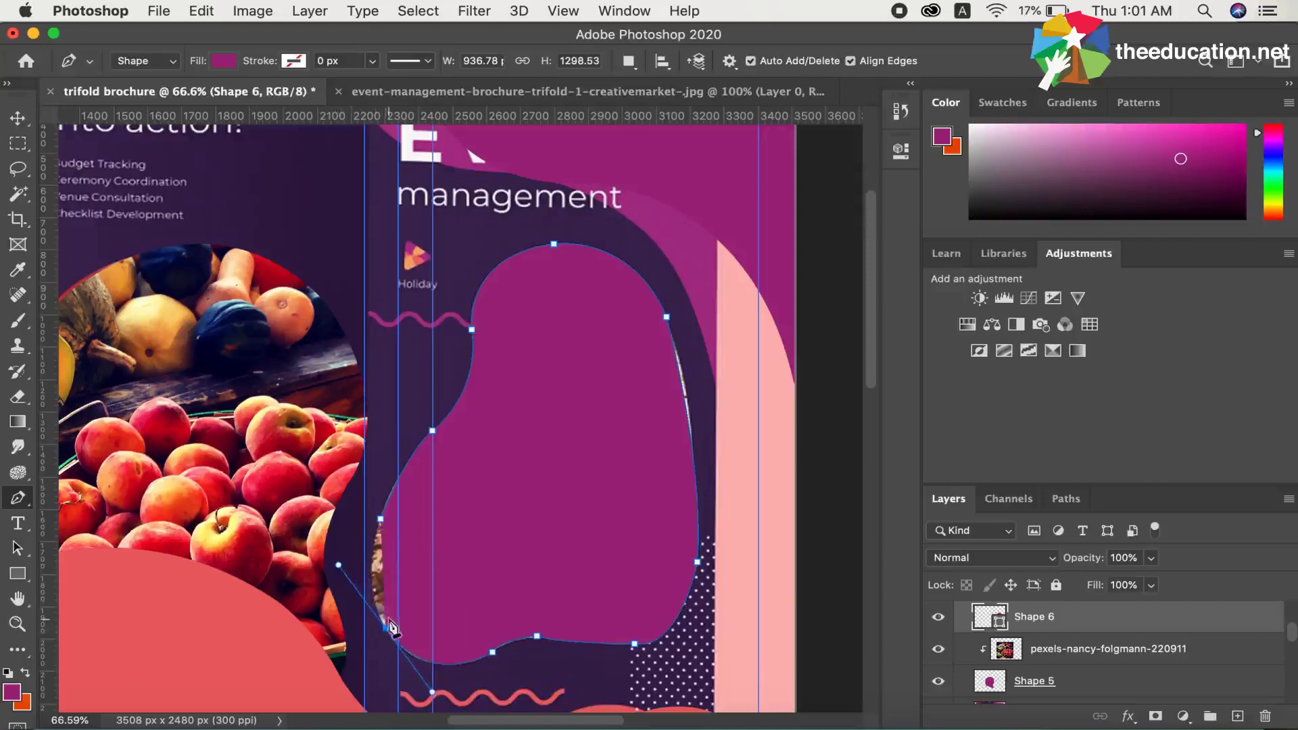
pyautogui.click(381, 519)
pyautogui.moveTo(387, 506)
pyautogui.mouseDown()
pyautogui.moveTo(417, 480)
pyautogui.moveTo(406, 479)
pyautogui.mouseUp()
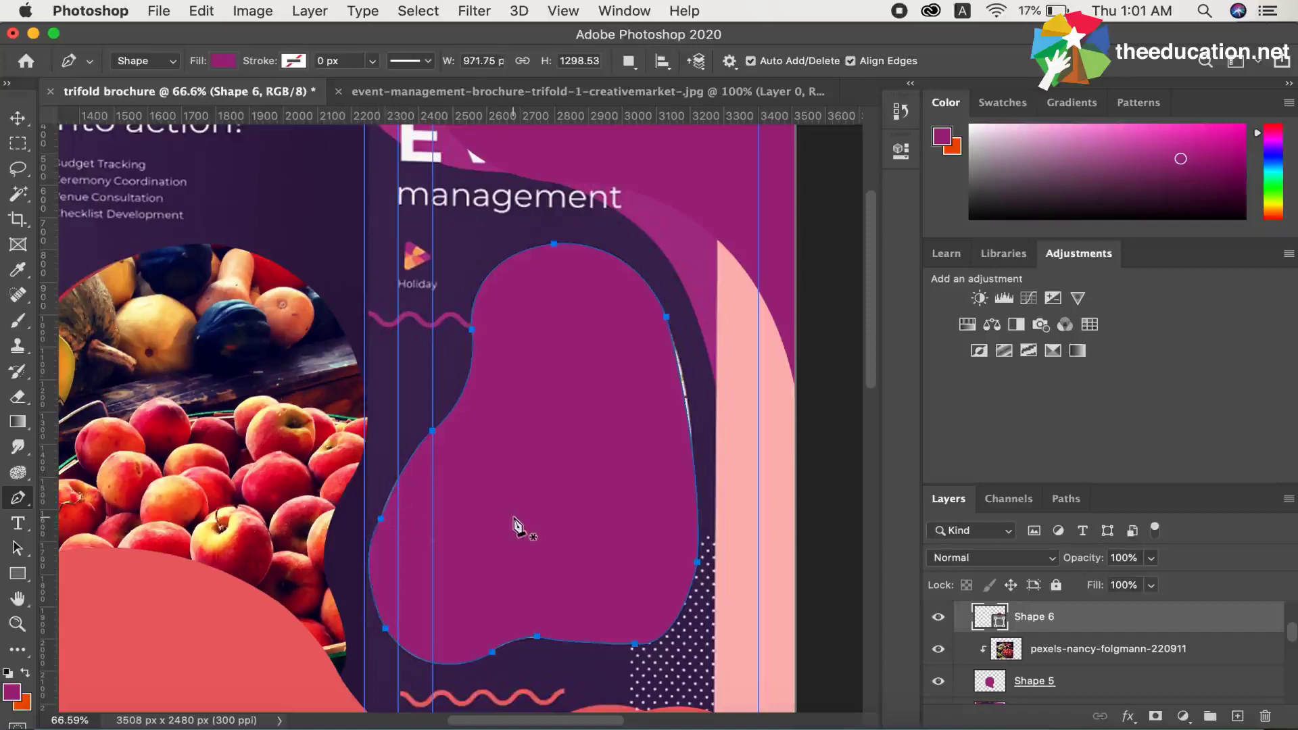
# Select the Shape 6 layer with the Move tool and bring up its layer options
pyautogui.click(18, 117)
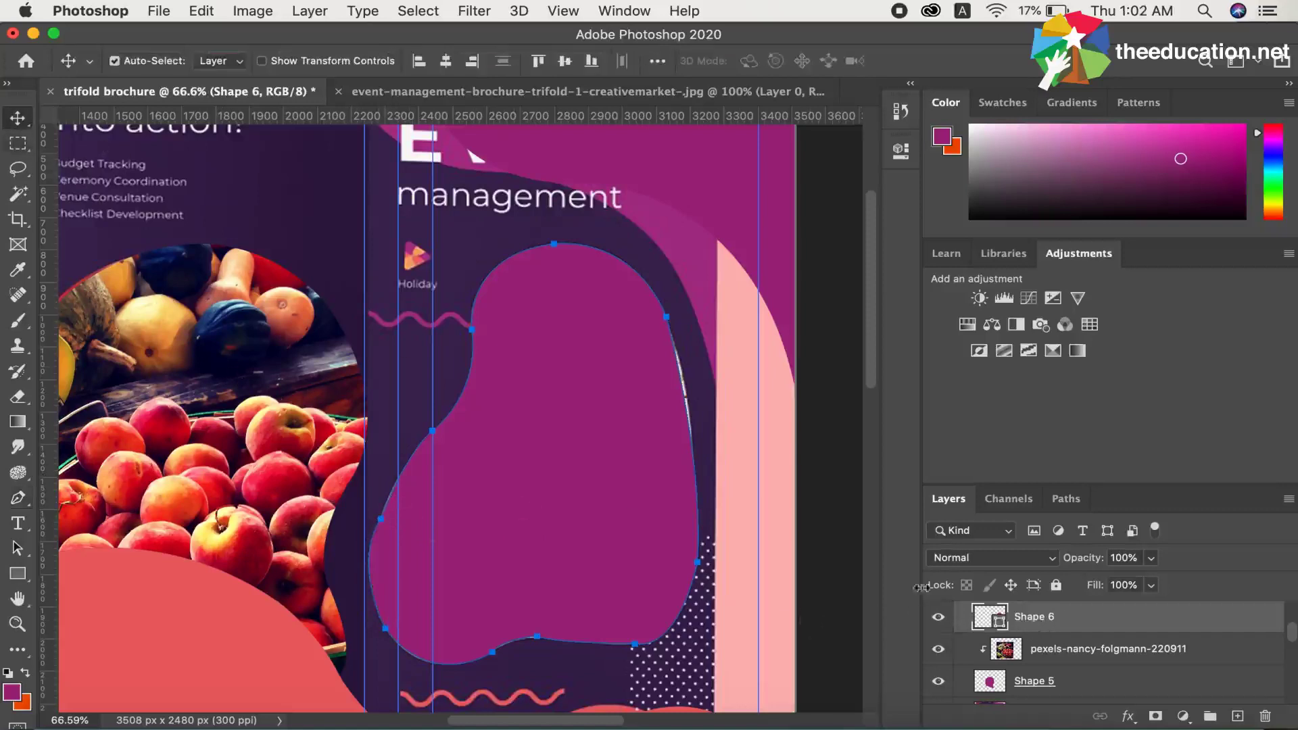
pyautogui.click(848, 572)
pyautogui.click(1033, 622)
pyautogui.rightClick(1057, 622)
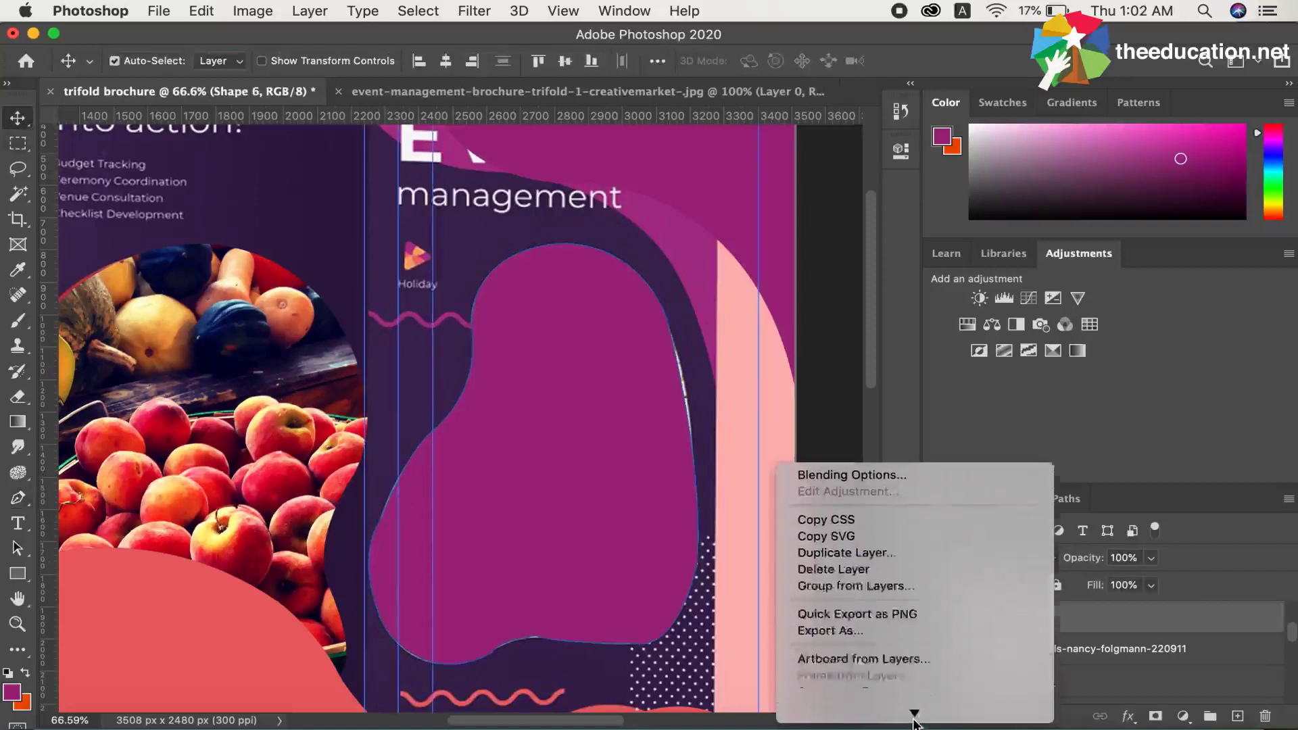
# Rasterize Shape 6, then select pexels-pixabay-314780.jpg in the designing data folder
pyautogui.moveTo(915, 713)
pyautogui.click(871, 518)
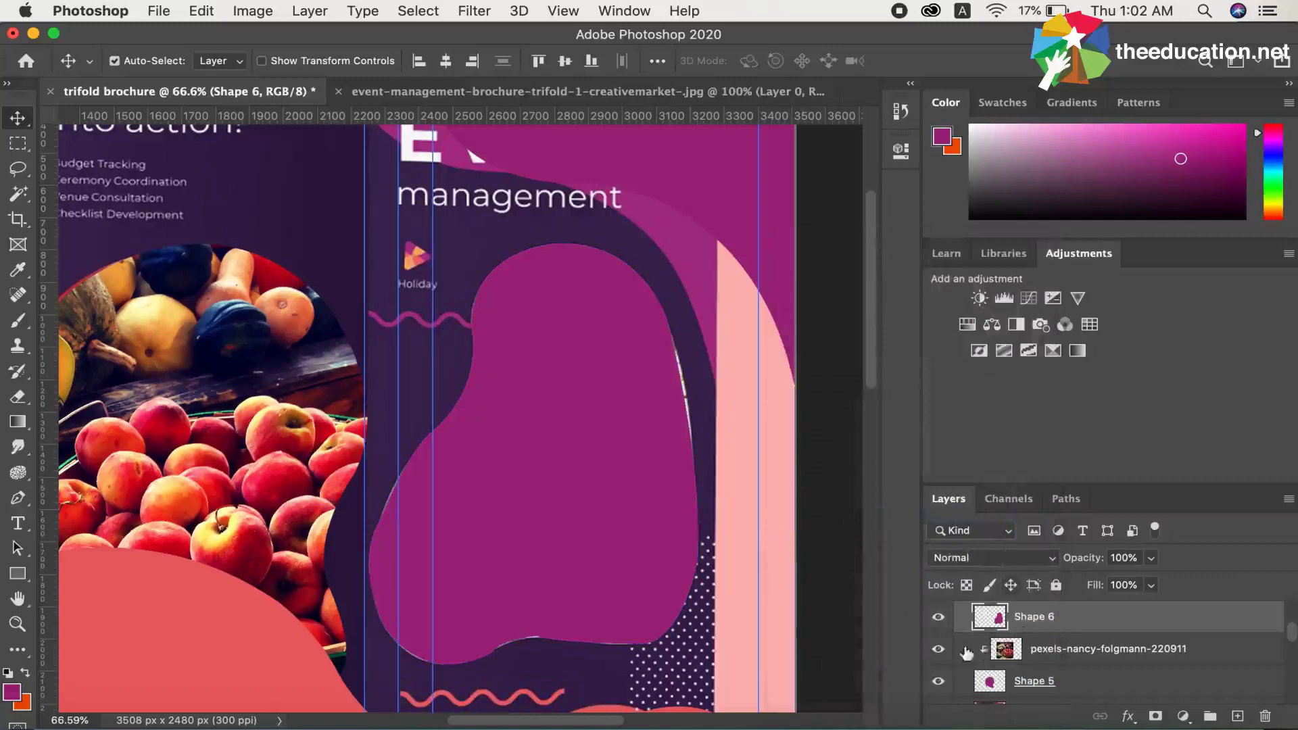
pyautogui.moveTo(649, 727)
pyautogui.click(43, 719)
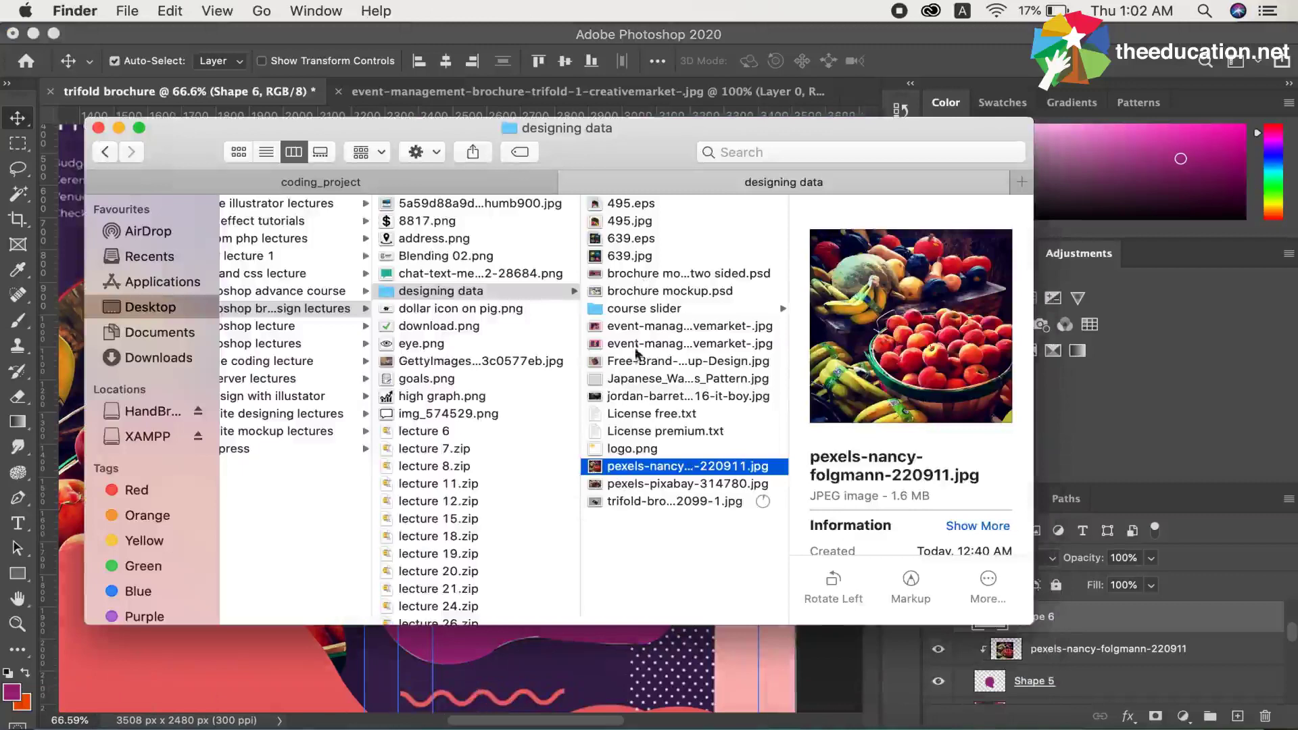
pyautogui.click(629, 483)
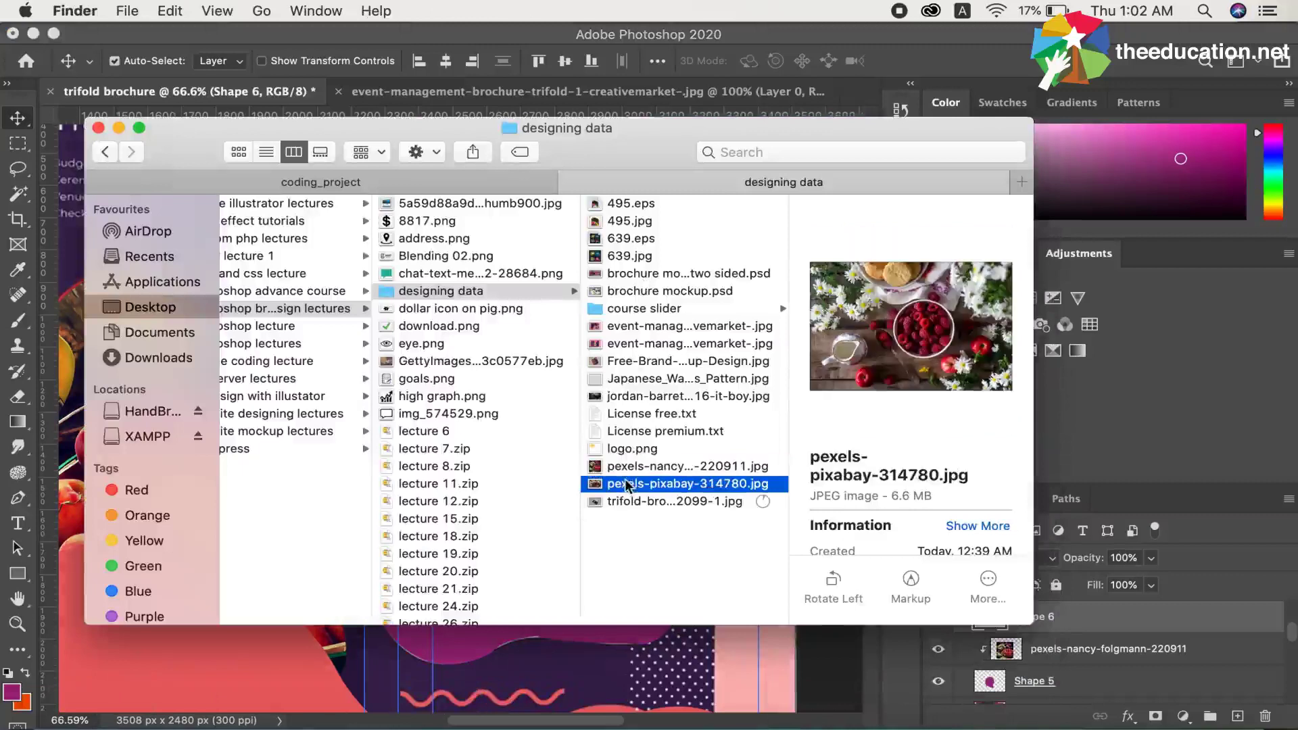
# Place pexels-pixabay-314780.jpg, scale it to 9.34% and position it over the middle blob
pyautogui.moveTo(627, 484); pyautogui.dragTo(408, 653)
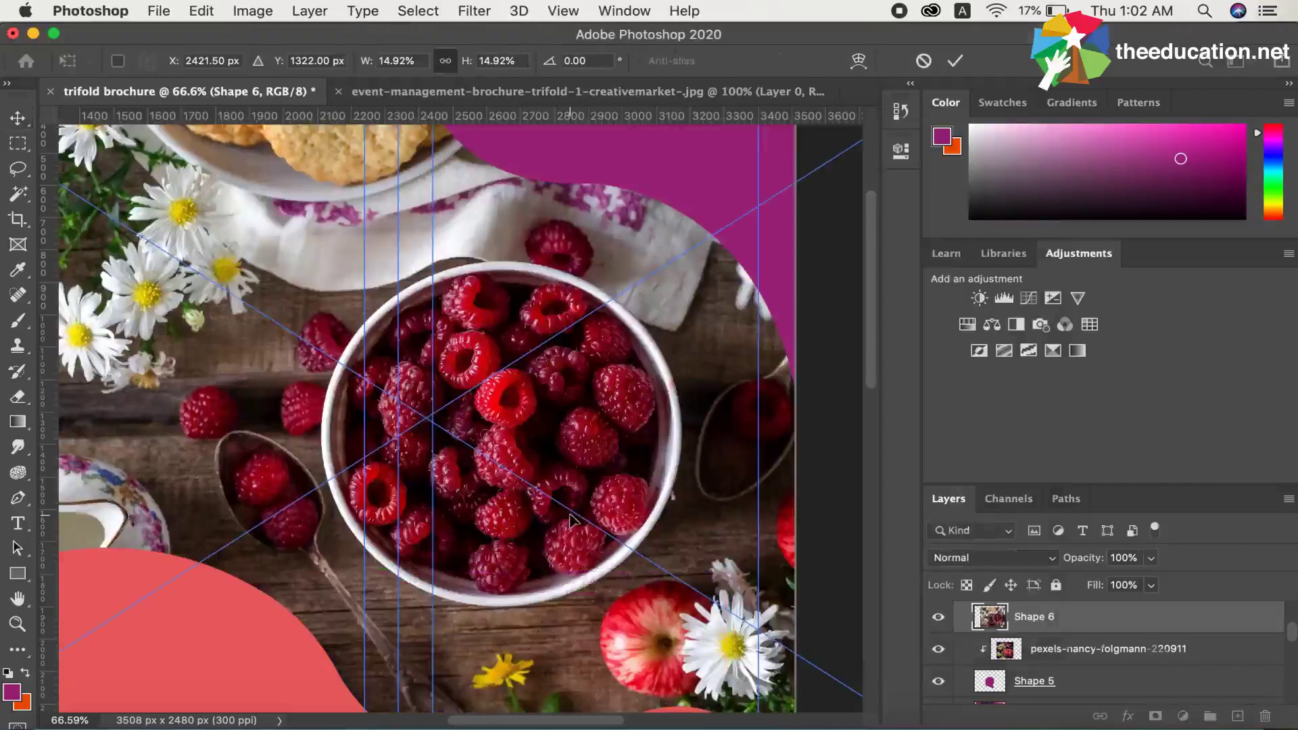
pyautogui.scroll(-2, 543, 567)
pyautogui.scroll(-1, 542, 567)
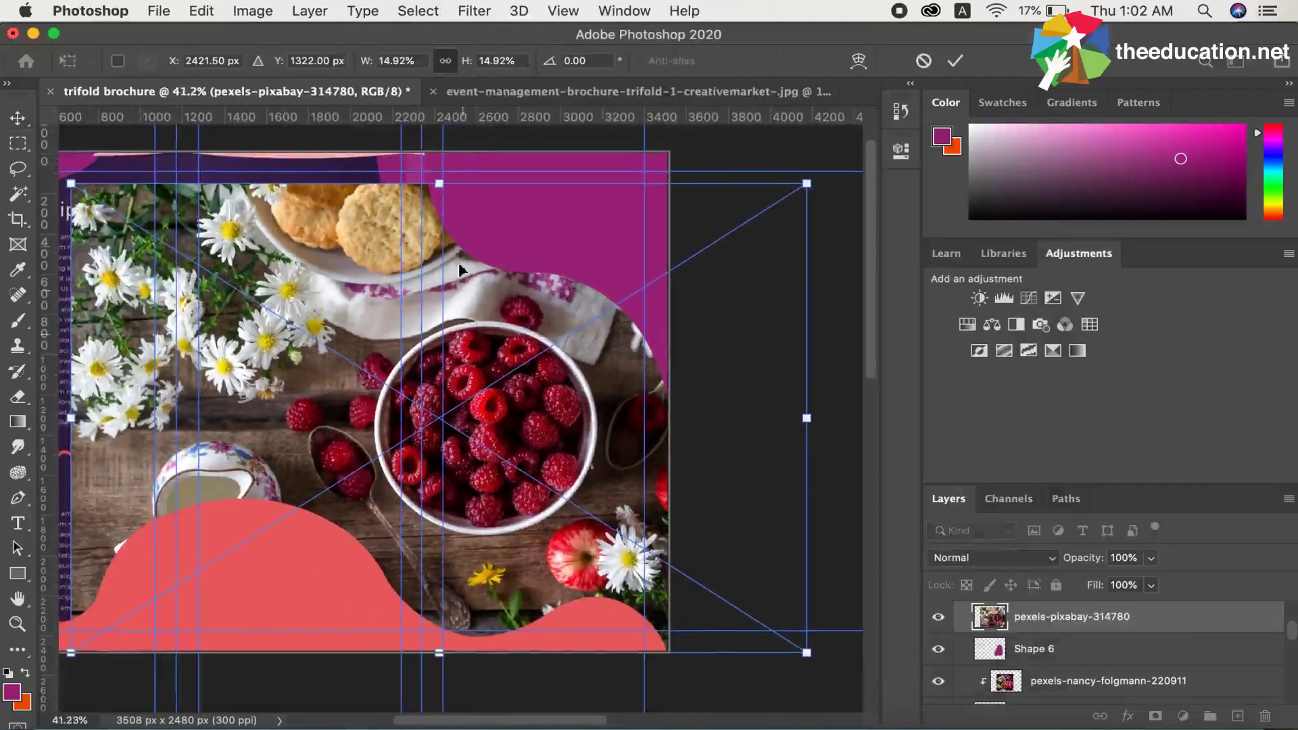
pyautogui.moveTo(440, 185); pyautogui.dragTo(507, 367)
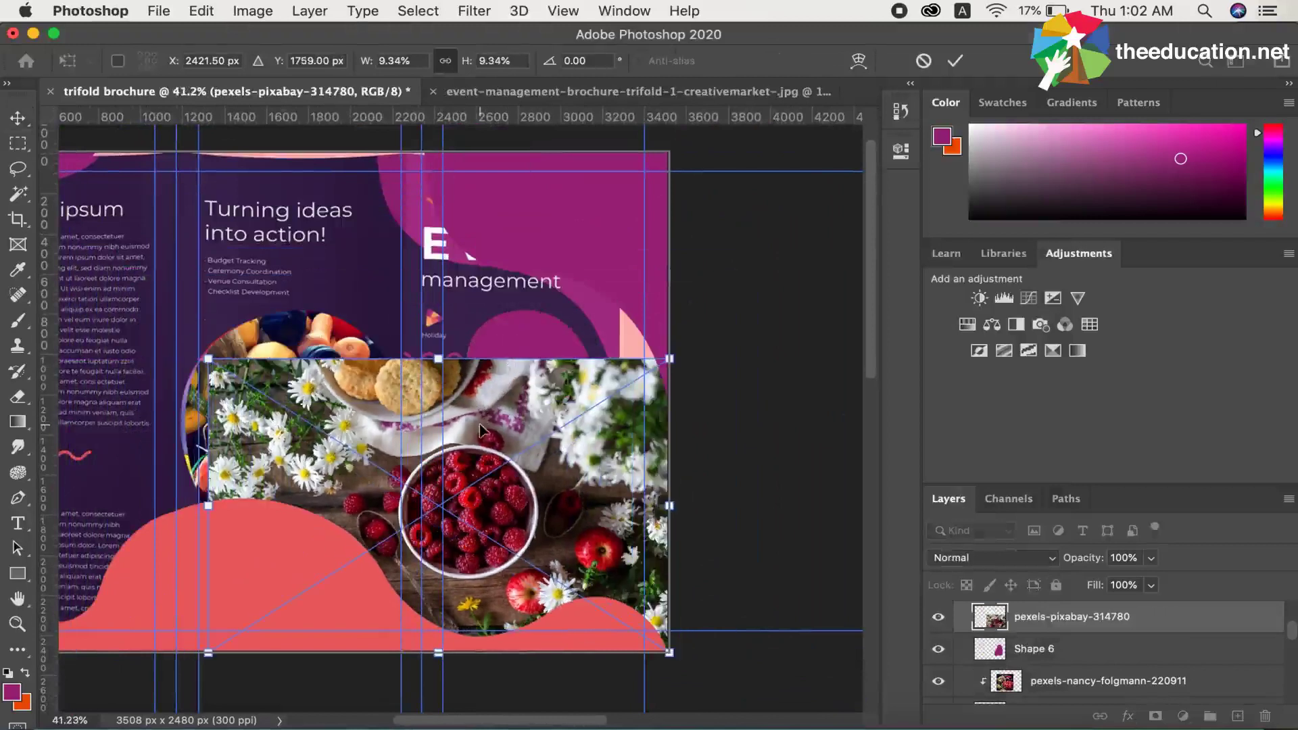
pyautogui.moveTo(507, 368)
pyautogui.mouseDown()
pyautogui.moveTo(525, 372)
pyautogui.moveTo(542, 336)
pyautogui.mouseUp()
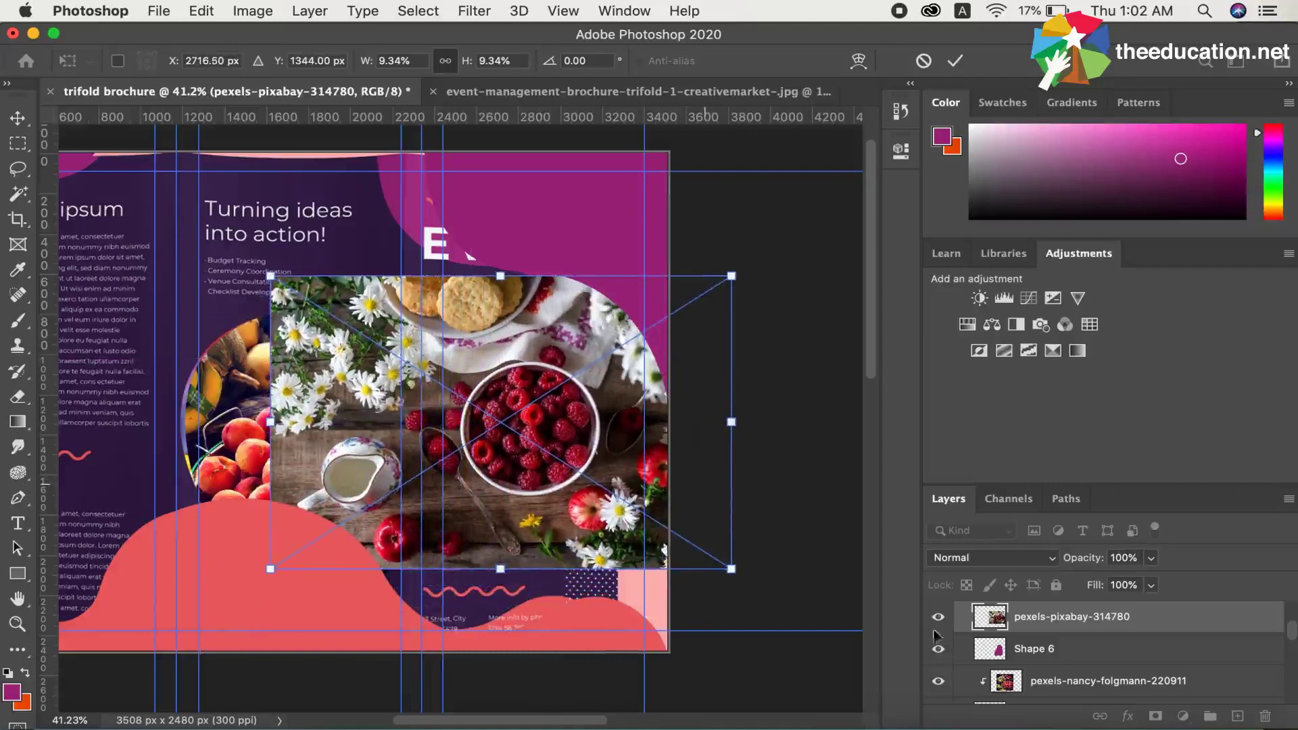
pyautogui.click(998, 655)
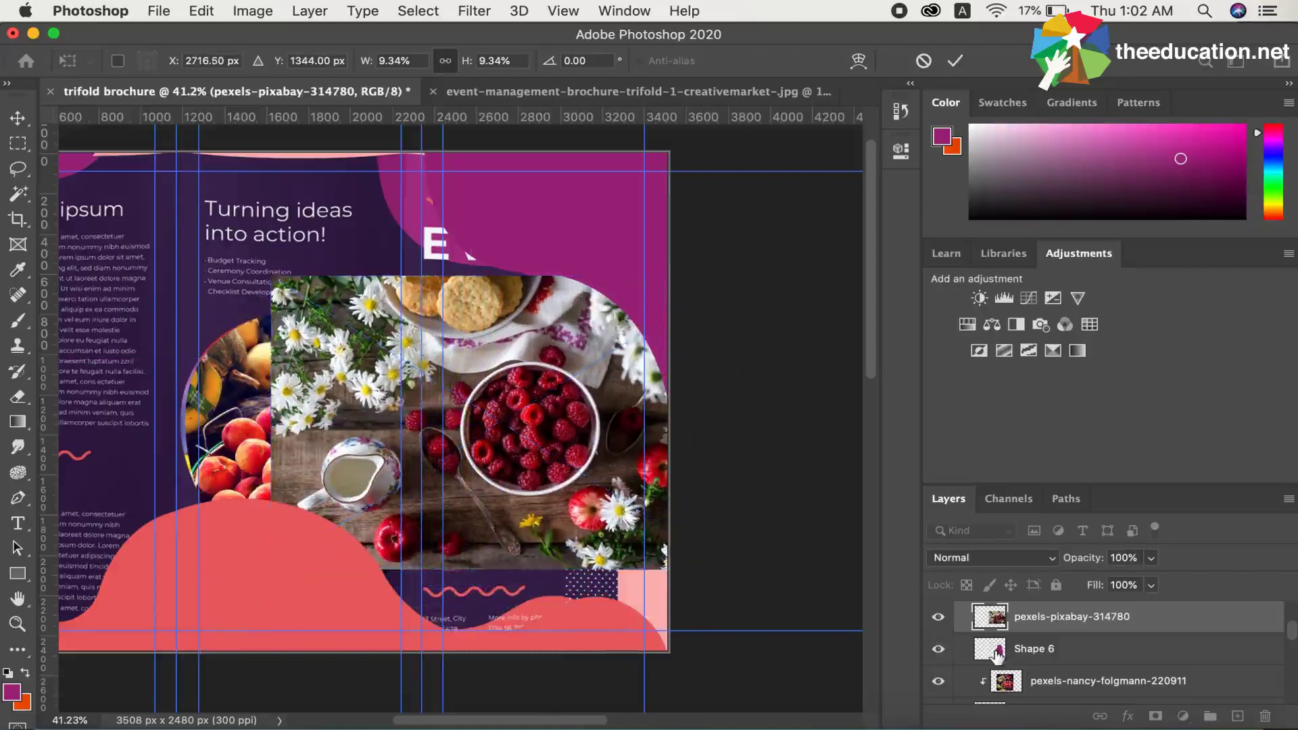
# Rasterize the raspberry photo layer
pyautogui.doubleClick(998, 654)
pyautogui.press('Escape')
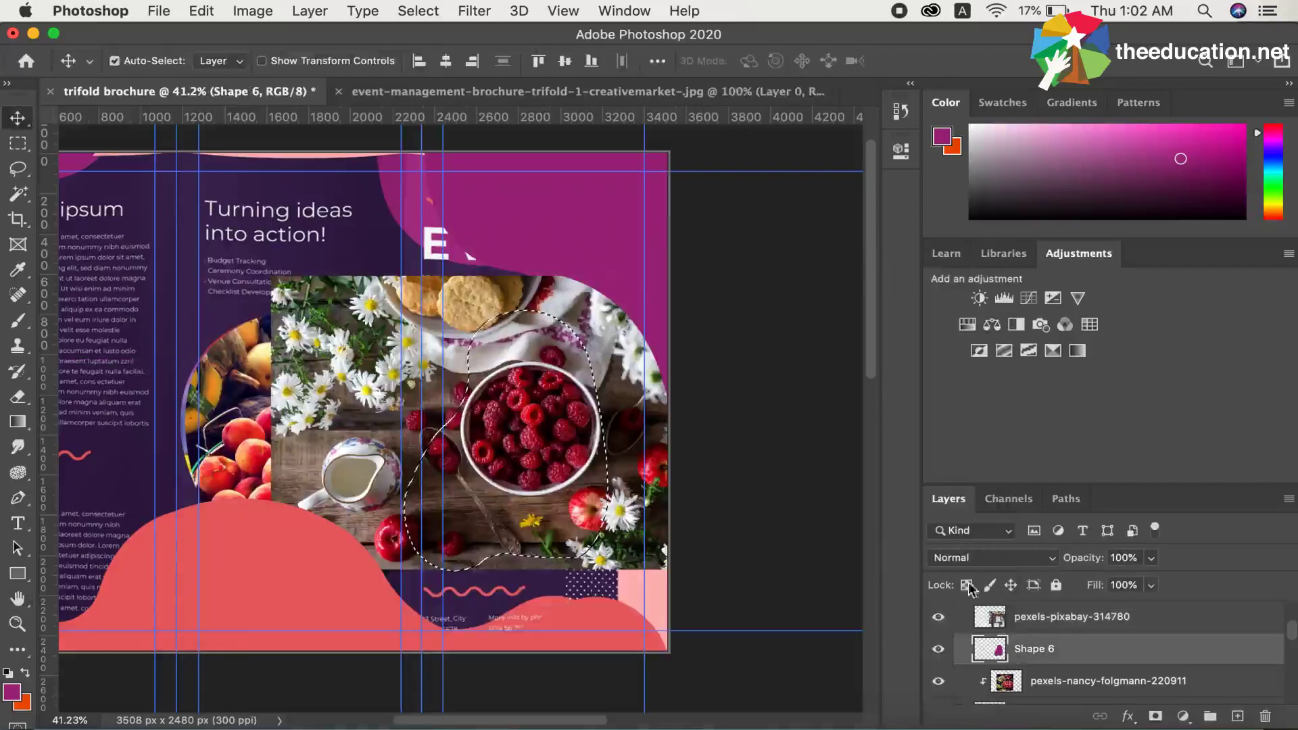
pyautogui.click(1010, 621)
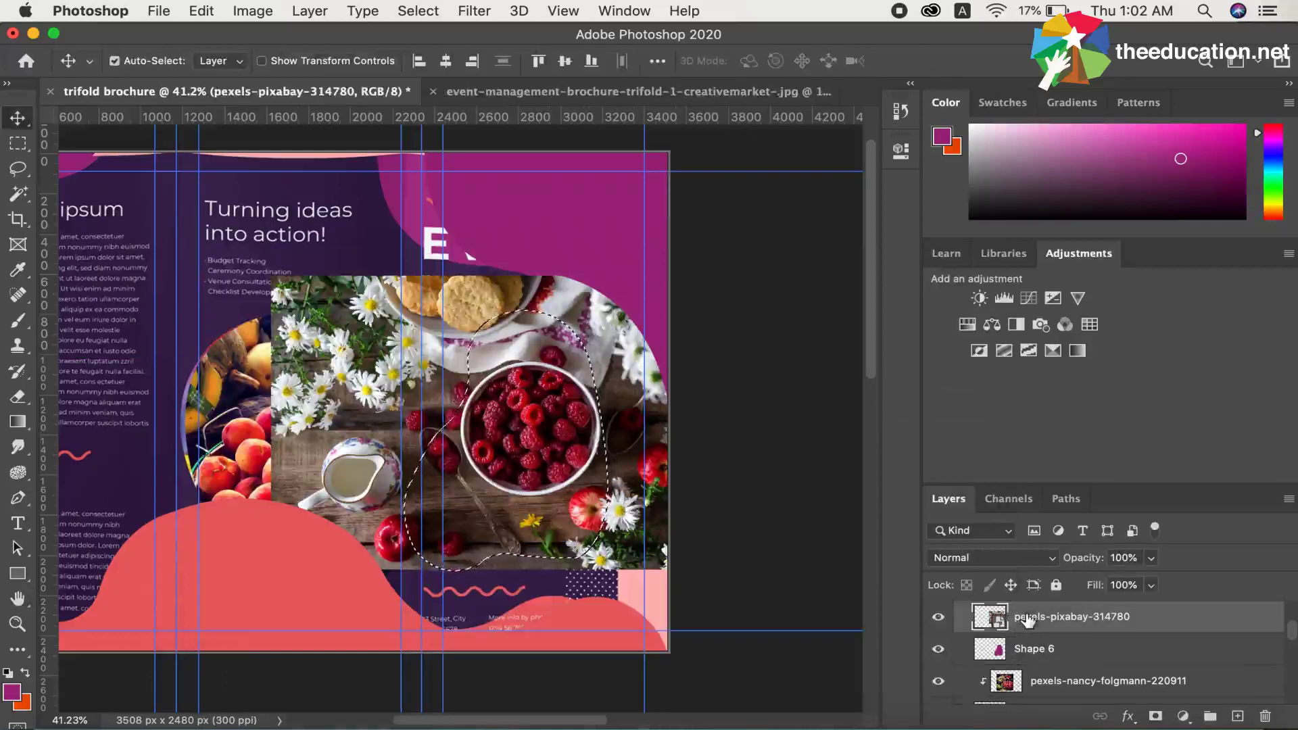
pyautogui.rightClick(1013, 624)
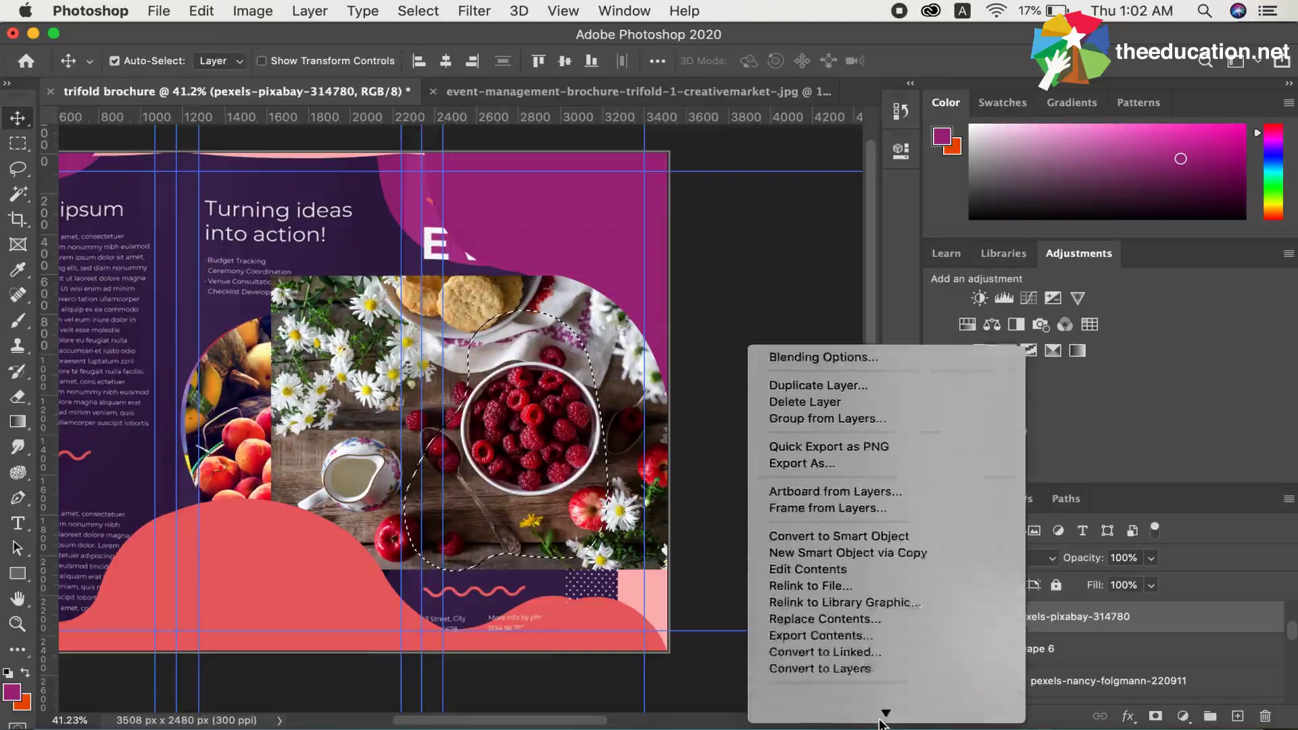
pyautogui.moveTo(886, 713)
pyautogui.click(834, 652)
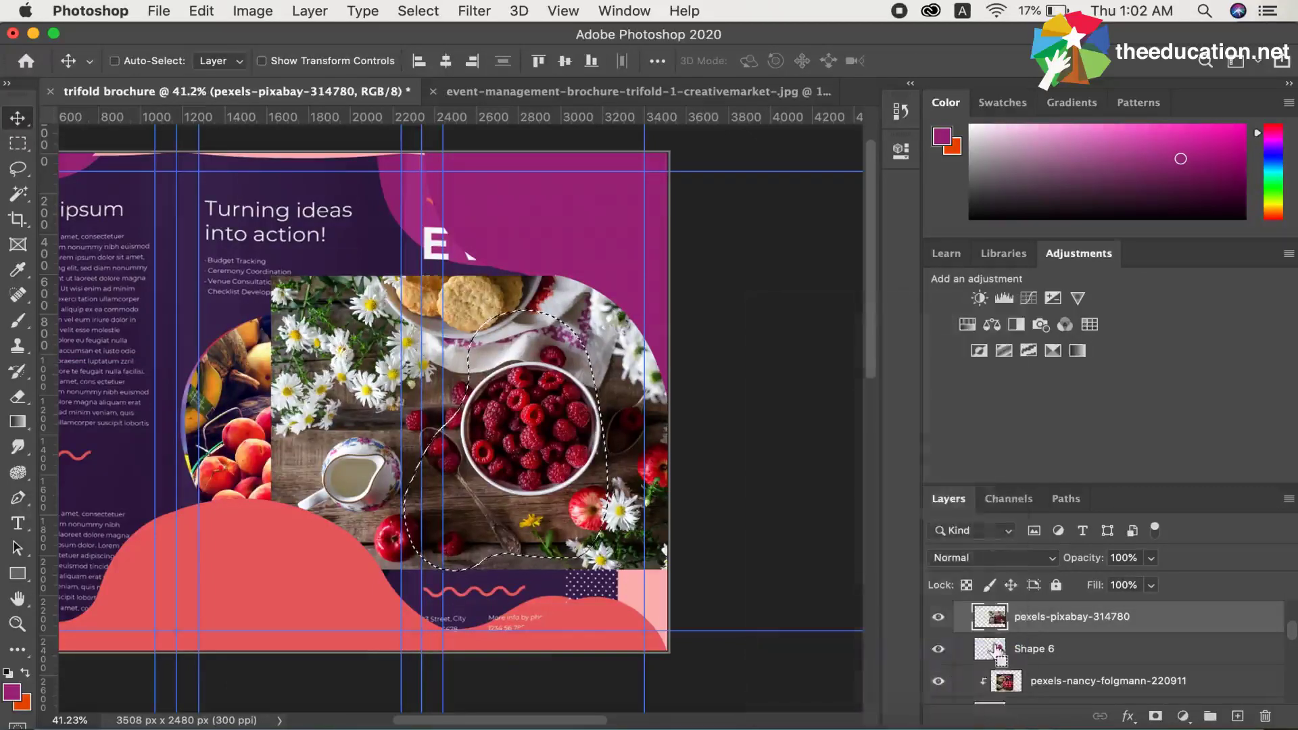
# Clip the raspberry photo into the Shape 6 blob and clear the selection
pyautogui.press('super')
pyautogui.click(999, 653)
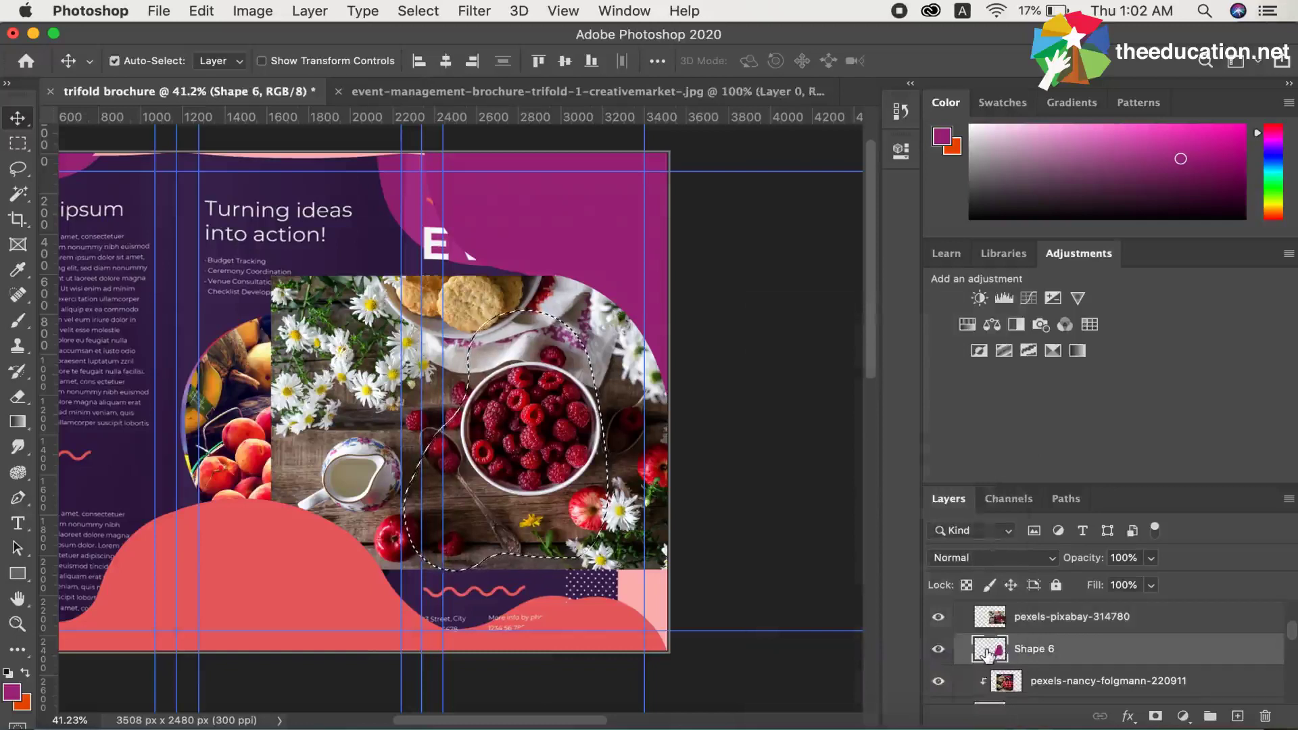
pyautogui.click(999, 618)
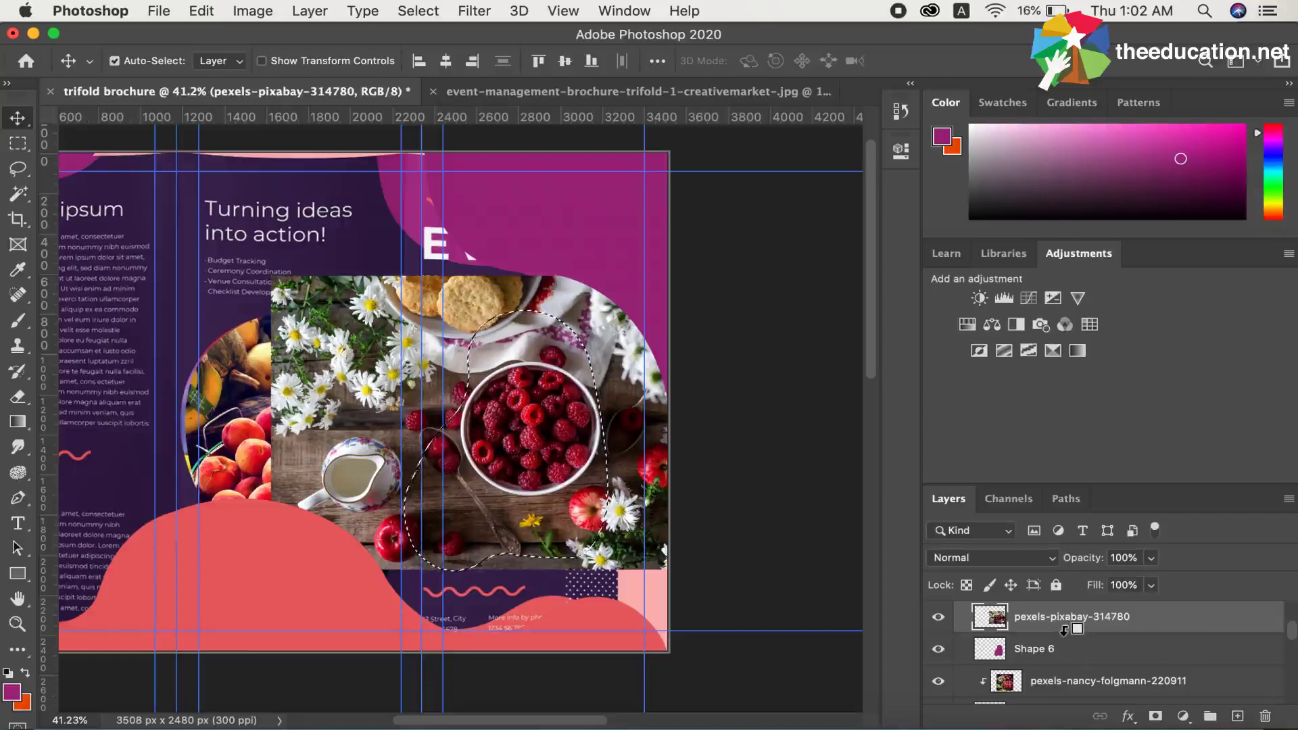
pyautogui.keyDown('alt'); pyautogui.click(1065, 630); pyautogui.keyUp('alt')
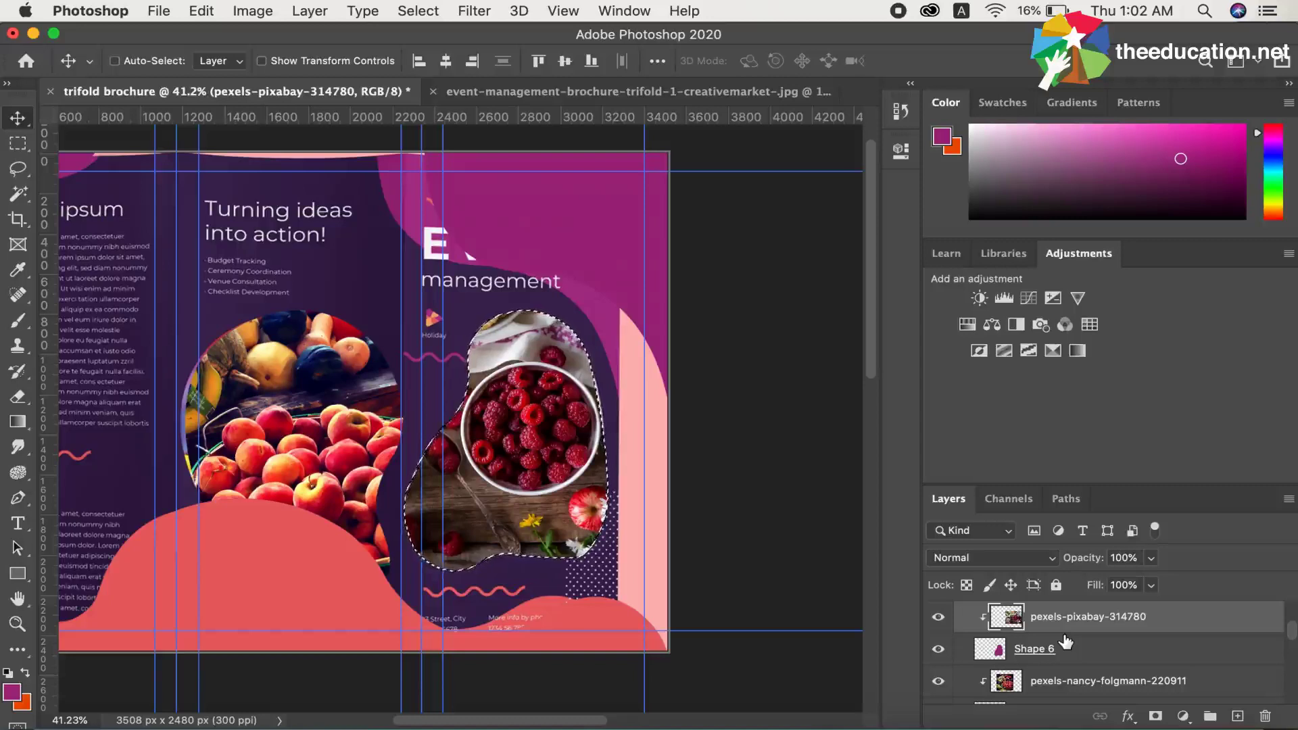
pyautogui.hotkey('ctrl', 'd')
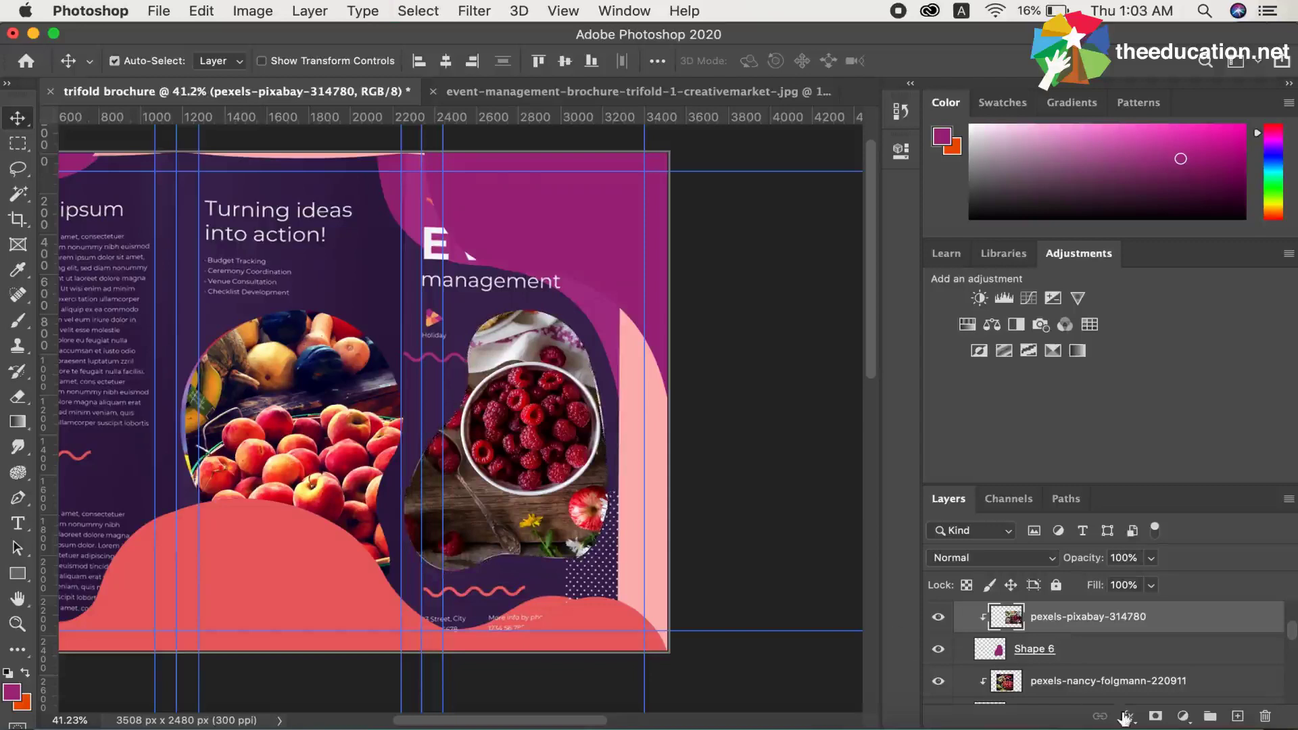
pyautogui.scroll(-2, 1051, 685)
# Hide the purple Layer 2 background and nudge Shape 6 with its raspberry photo right
pyautogui.click(939, 679)
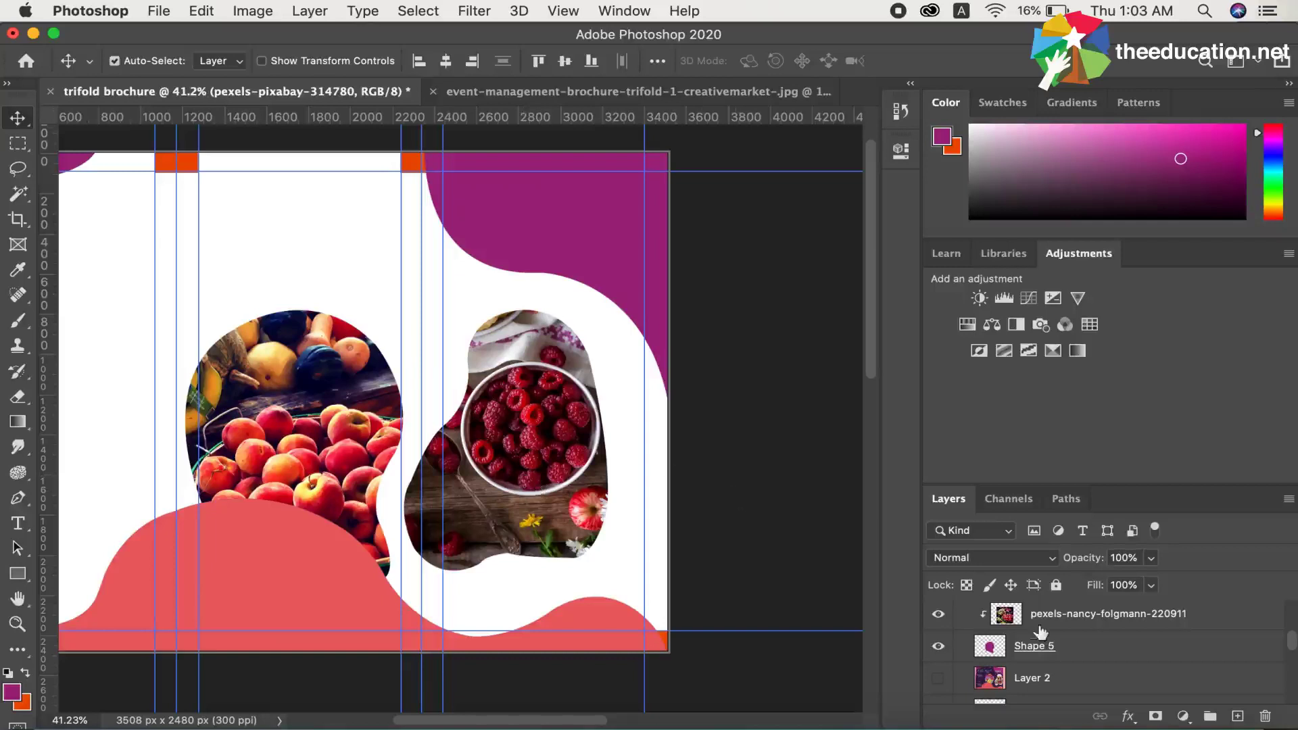
pyautogui.scroll(2, 1038, 636)
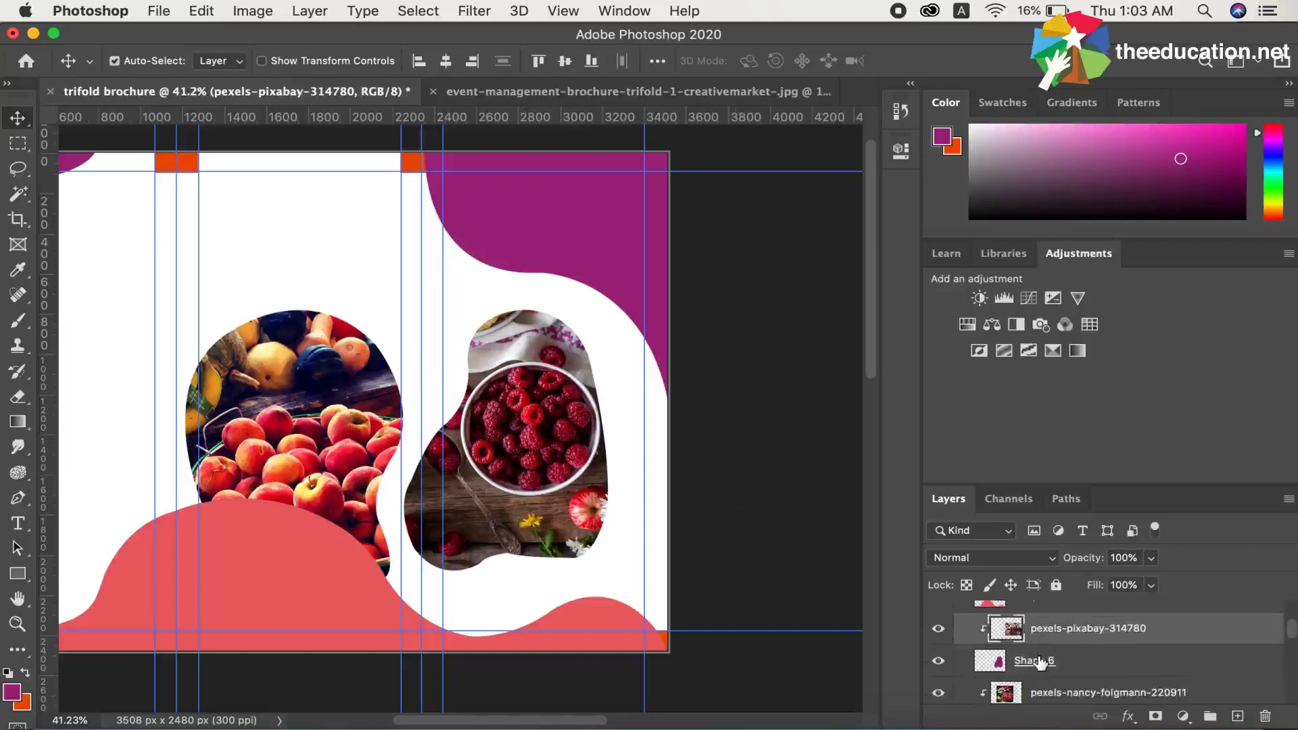
pyautogui.keyDown('shift'); pyautogui.click(1041, 661); pyautogui.keyUp('shift')
pyautogui.hotkey('shift', 'Right')
pyautogui.hotkey('shift', 'Right')
pyautogui.hotkey('shift', 'Right')
pyautogui.hotkey('shift', 'Right')
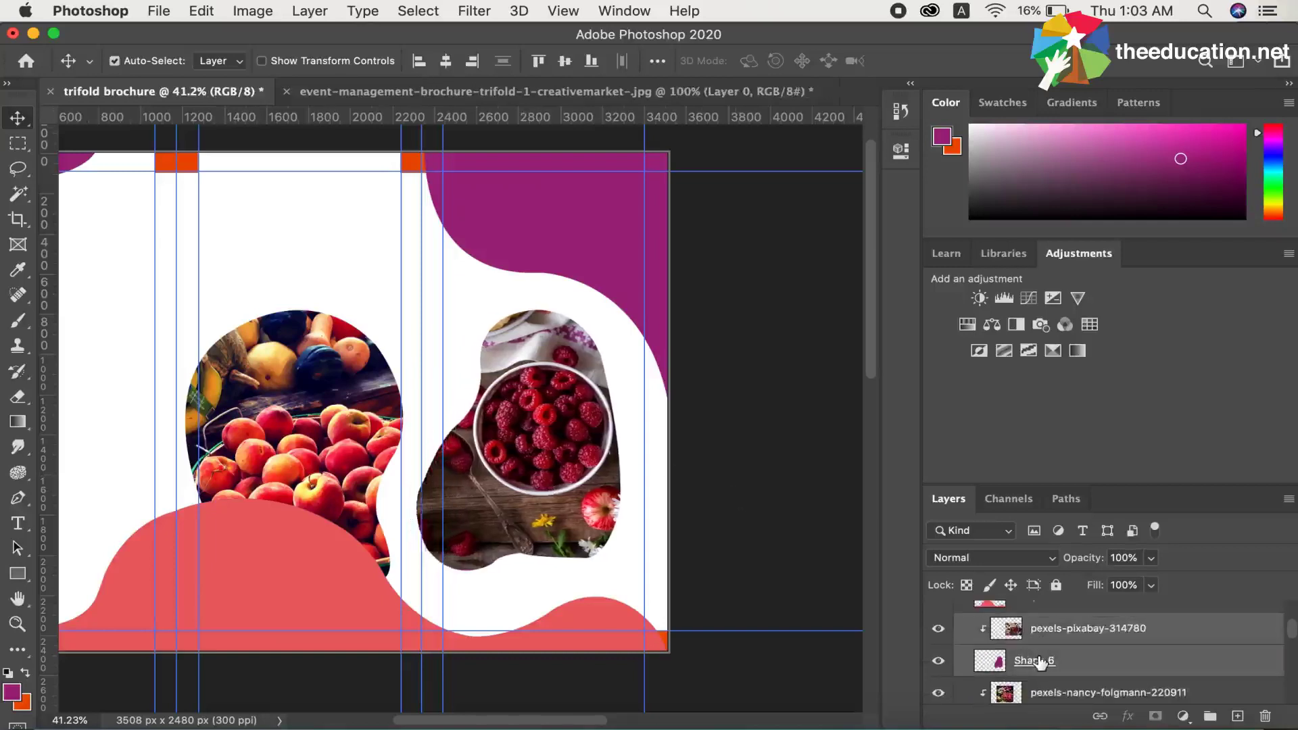
pyautogui.hotkey('shift', 'Right')
pyautogui.hotkey('shift', 'Right')
pyautogui.hotkey('shift', 'Right')
pyautogui.hotkey('shift', 'Right')
pyautogui.hotkey('shift', 'Right')
pyautogui.hotkey('shift', 'Right')
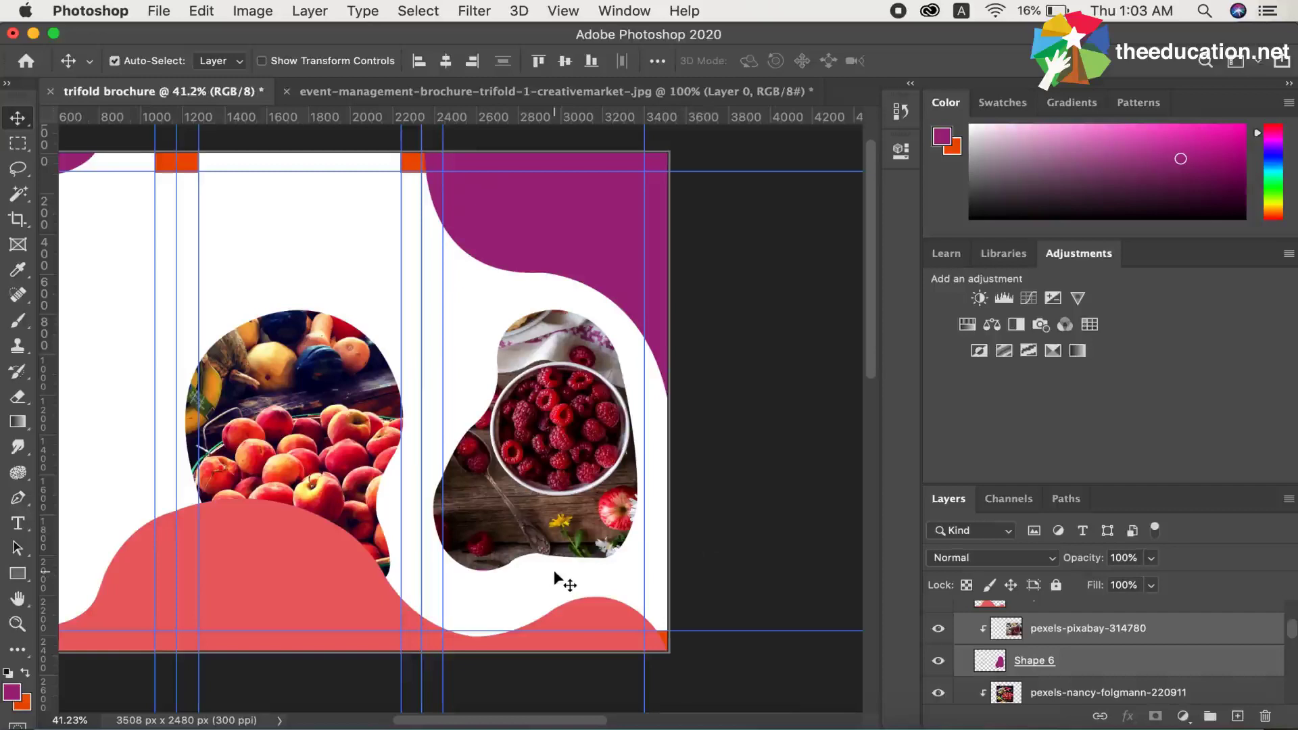
pyautogui.scroll(2, 554, 575)
pyautogui.scroll(3, 553, 575)
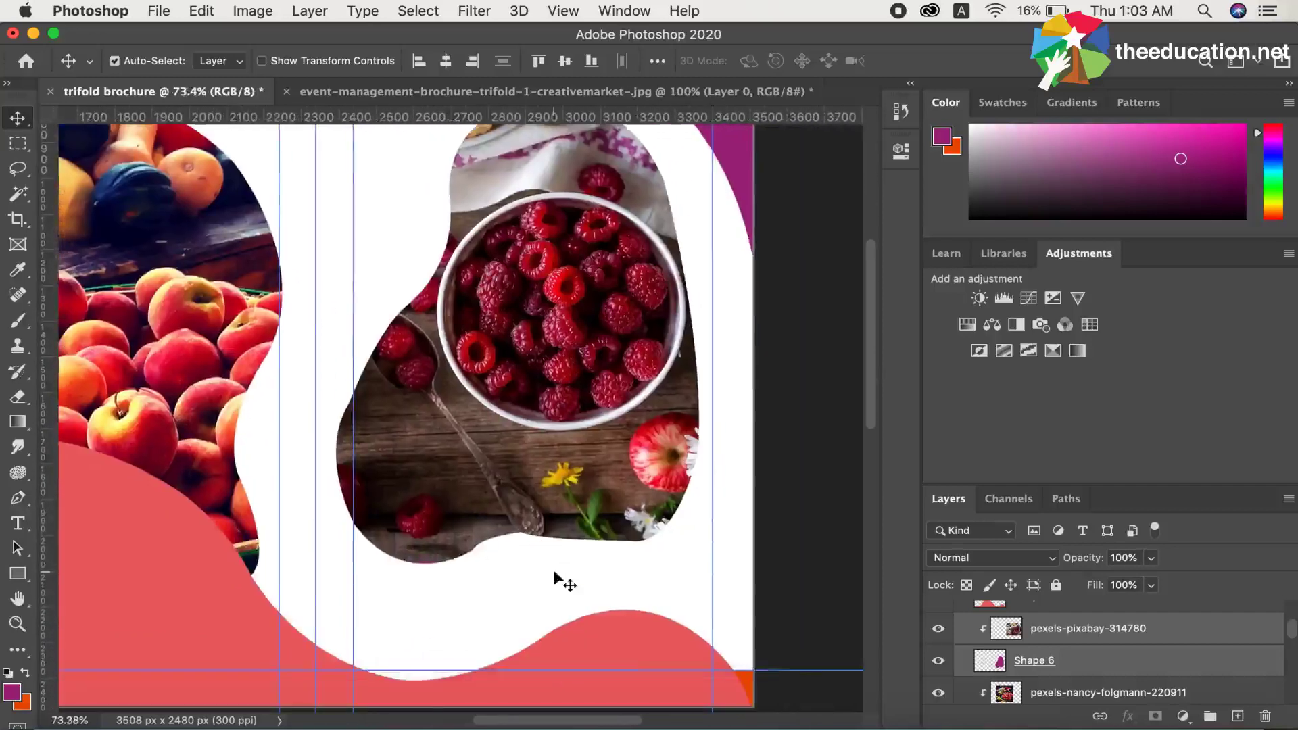
pyautogui.scroll(1, 555, 569)
pyautogui.scroll(1, 556, 569)
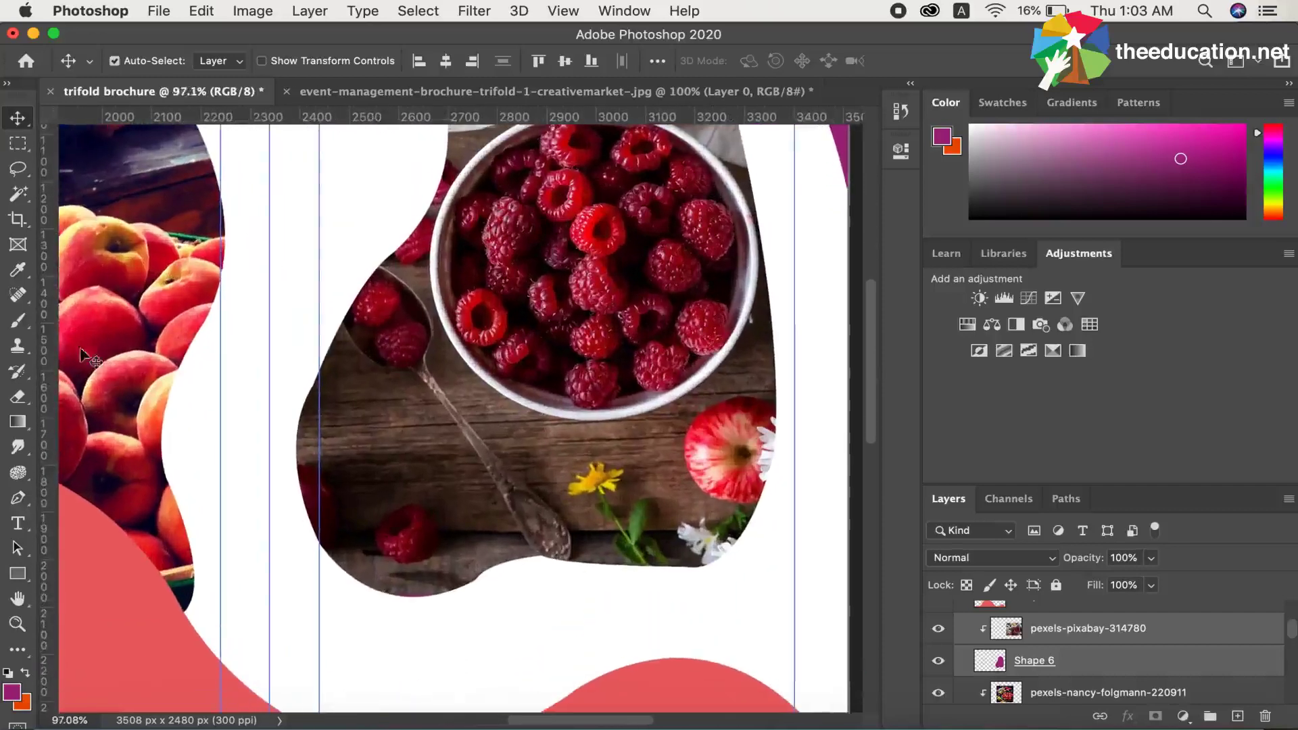
# Select the Shape 6 layer and switch to the Eraser with a 250 px brush
pyautogui.click(1014, 604)
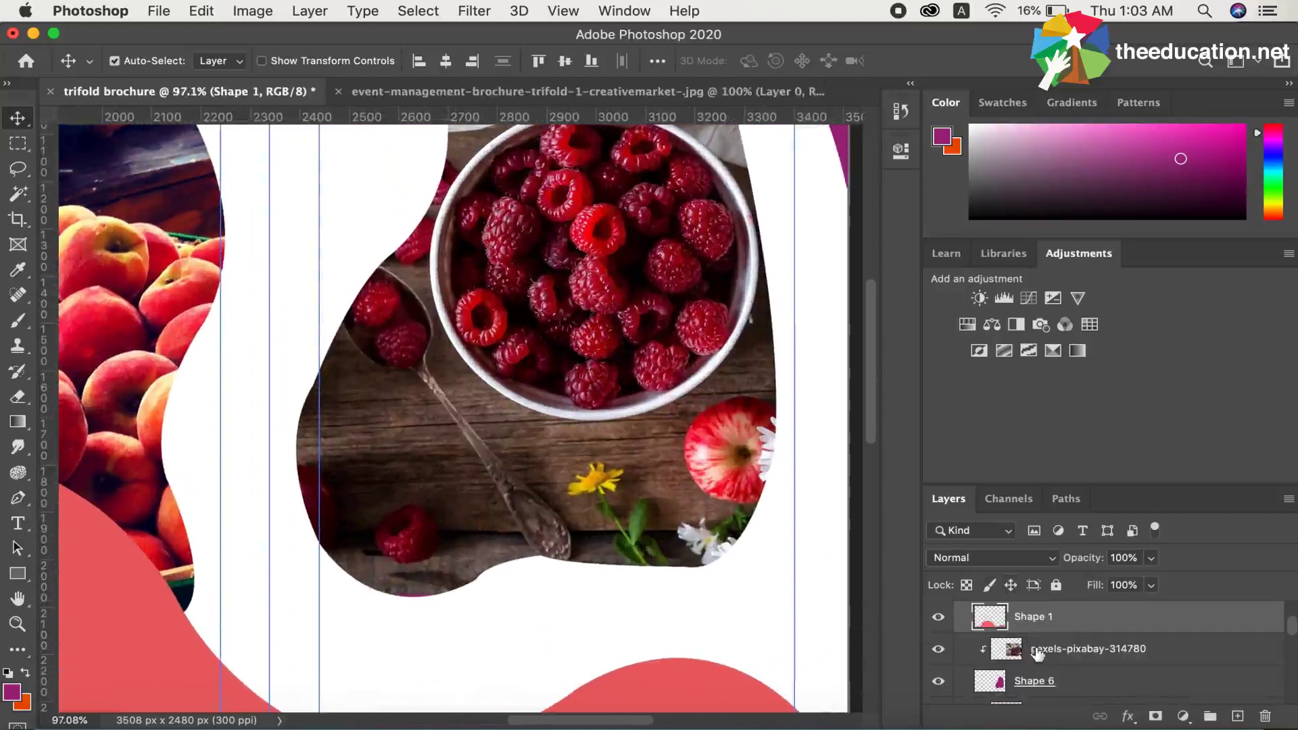
pyautogui.click(1032, 683)
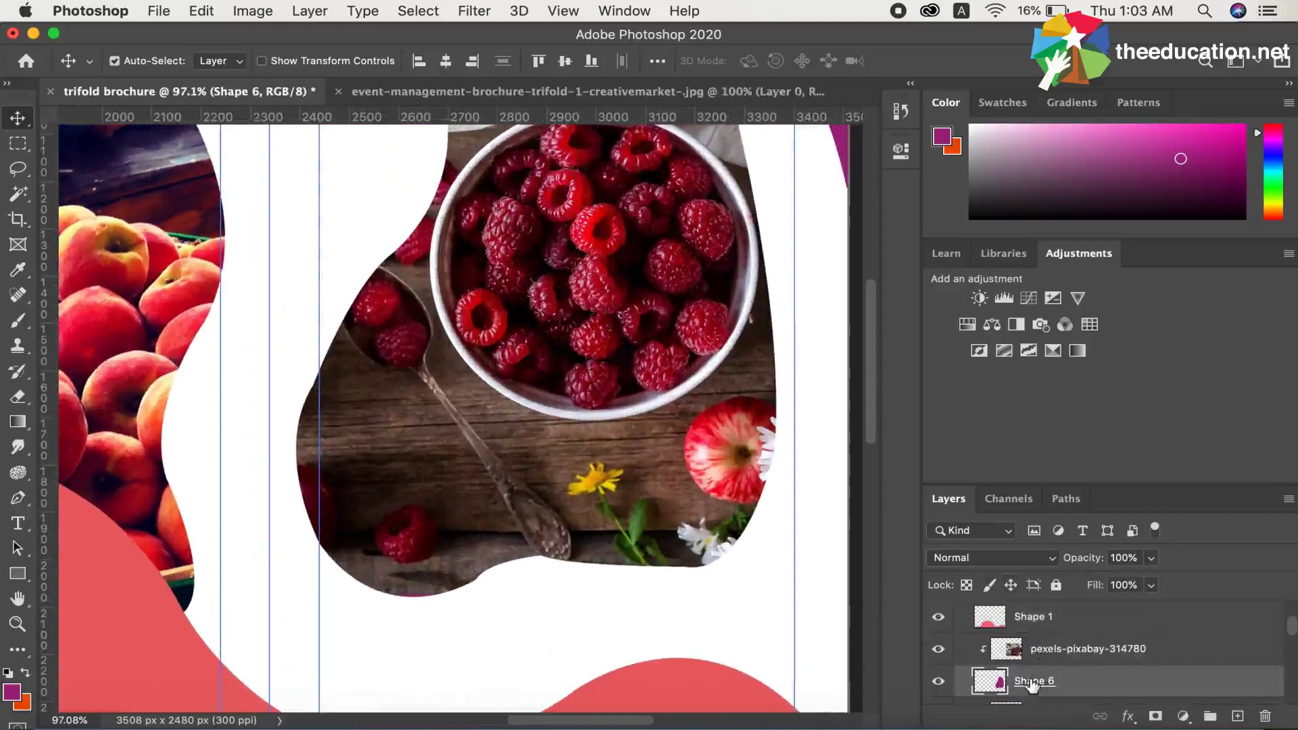
pyautogui.click(17, 399)
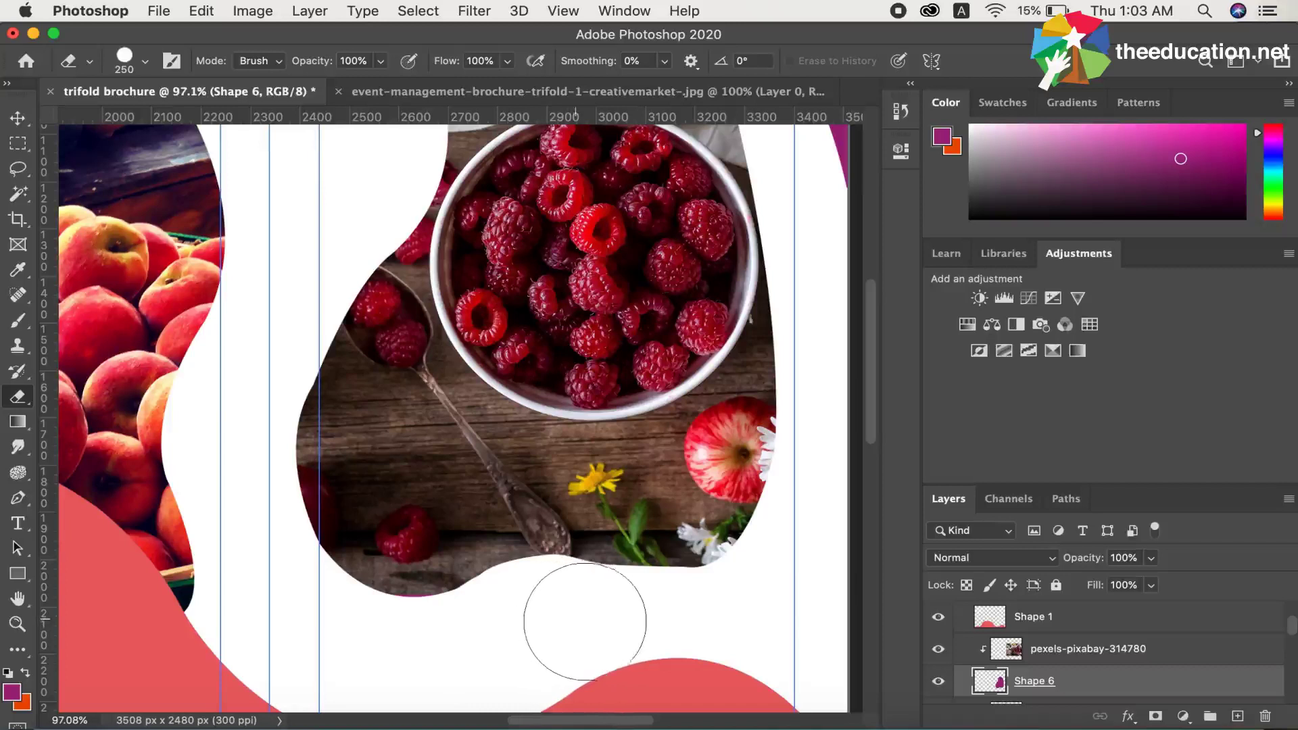
pyautogui.scroll(3, 585, 622)
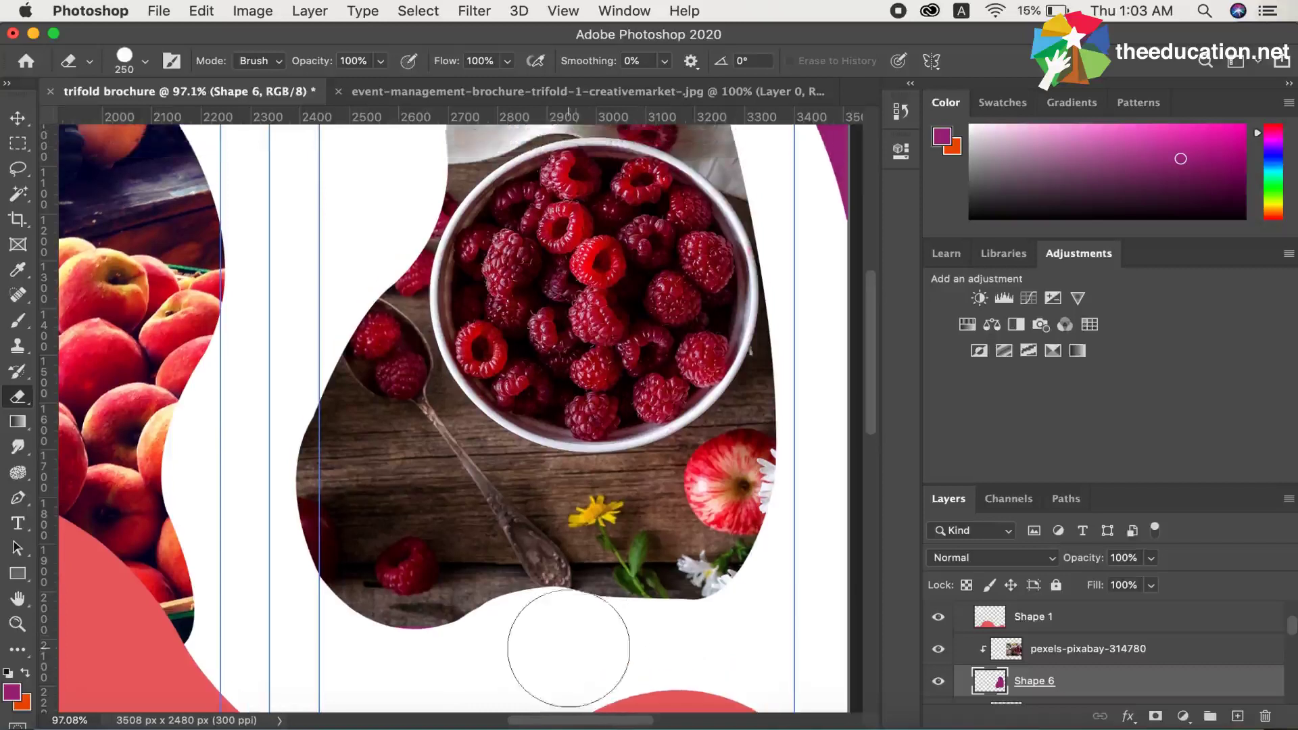
pyautogui.scroll(-3, 569, 649)
pyautogui.scroll(-2, 569, 648)
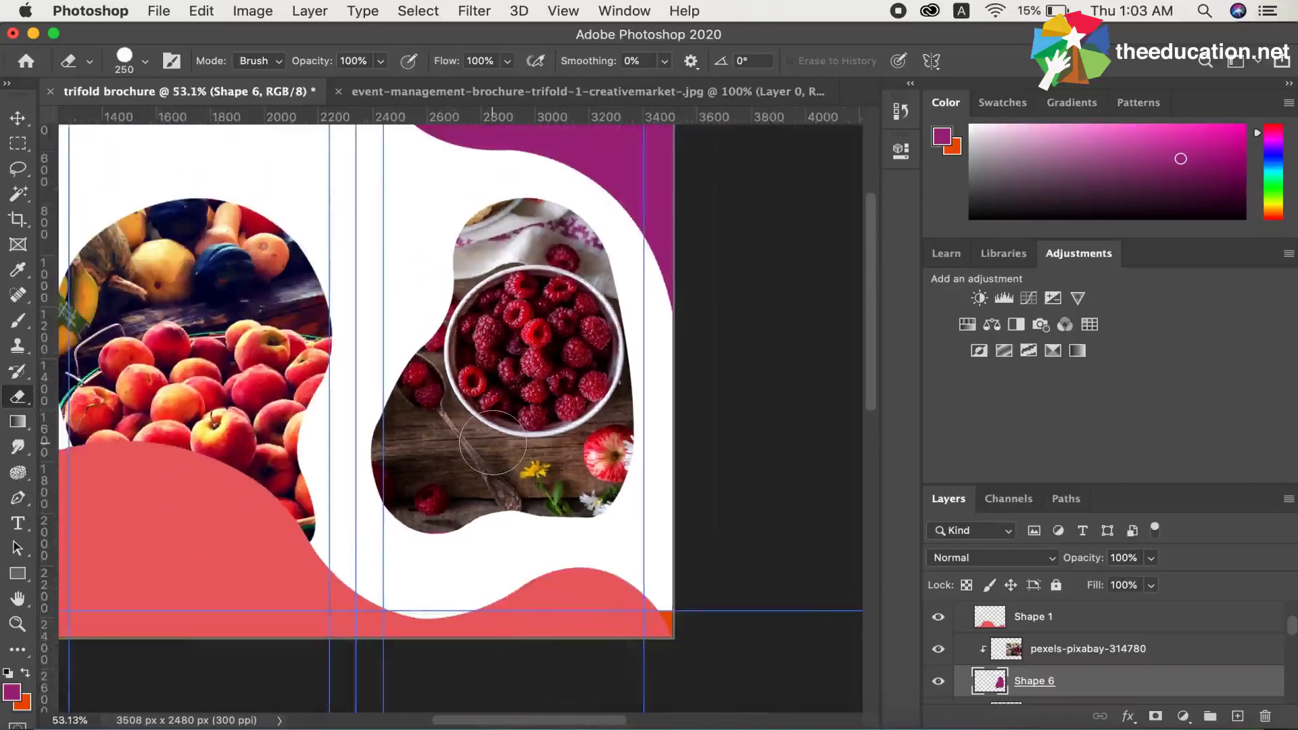
pyautogui.scroll(-2, 492, 443)
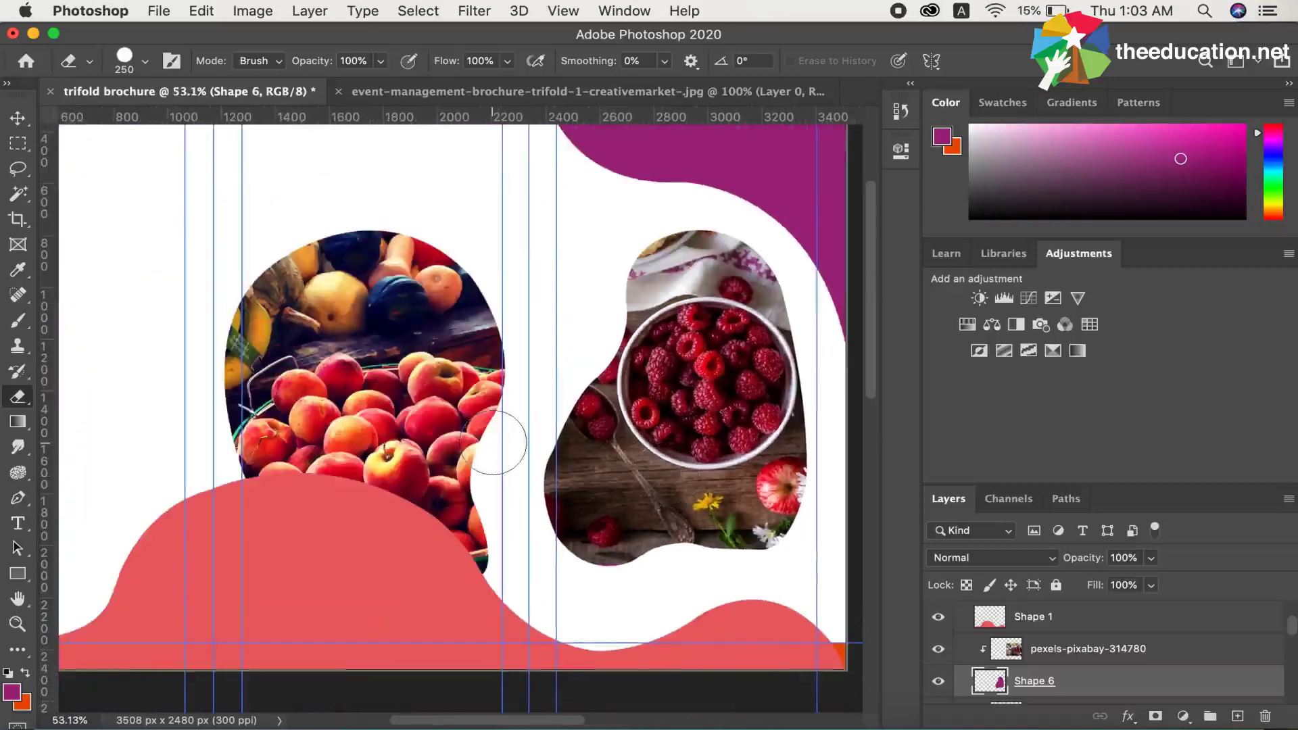
pyautogui.scroll(-4, 492, 443)
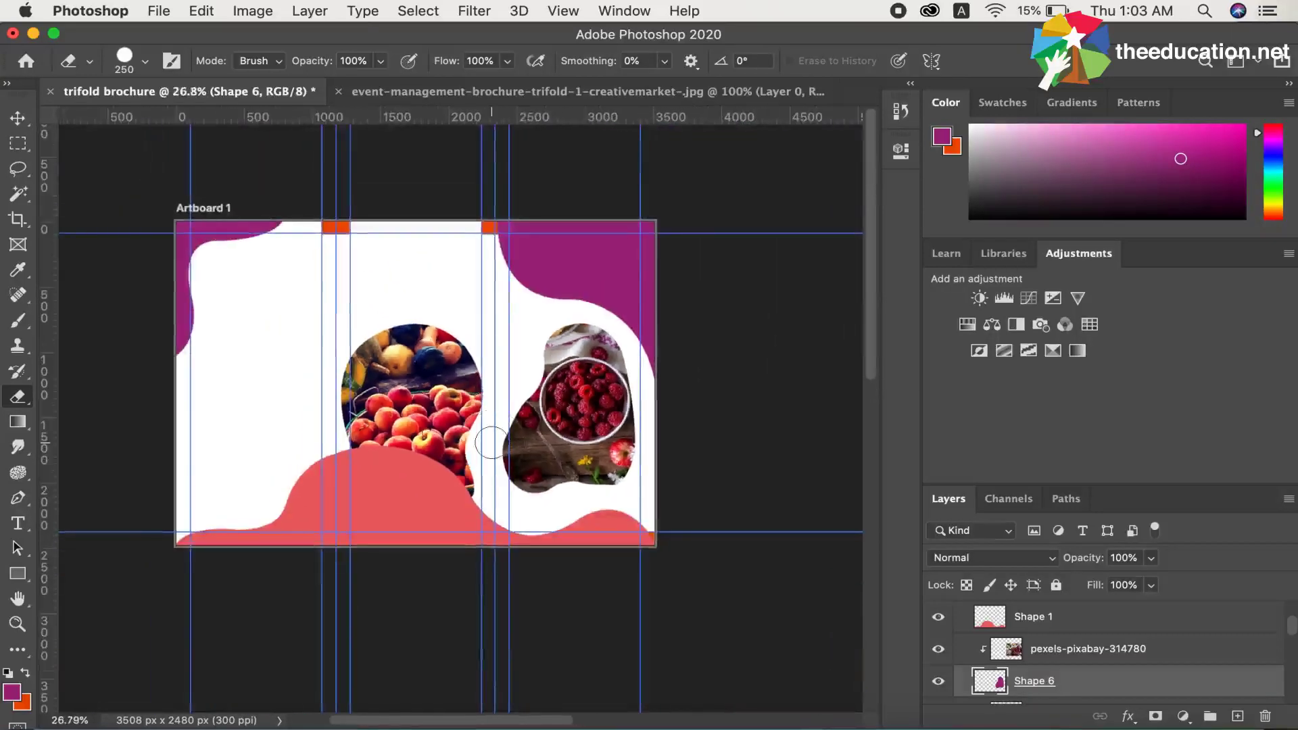